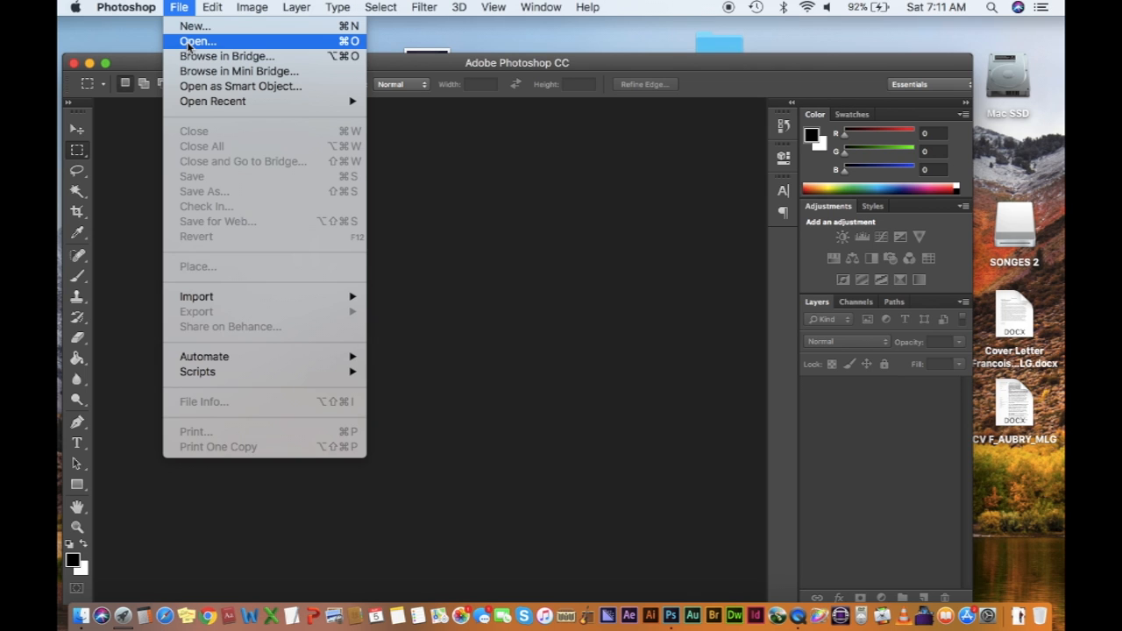
# Step: Open the a-woman-lifts-her-arms-out-in-praise-under-the-night-sky JPEG from the Songes folder on the Desktop
pyautogui.click(188, 43)
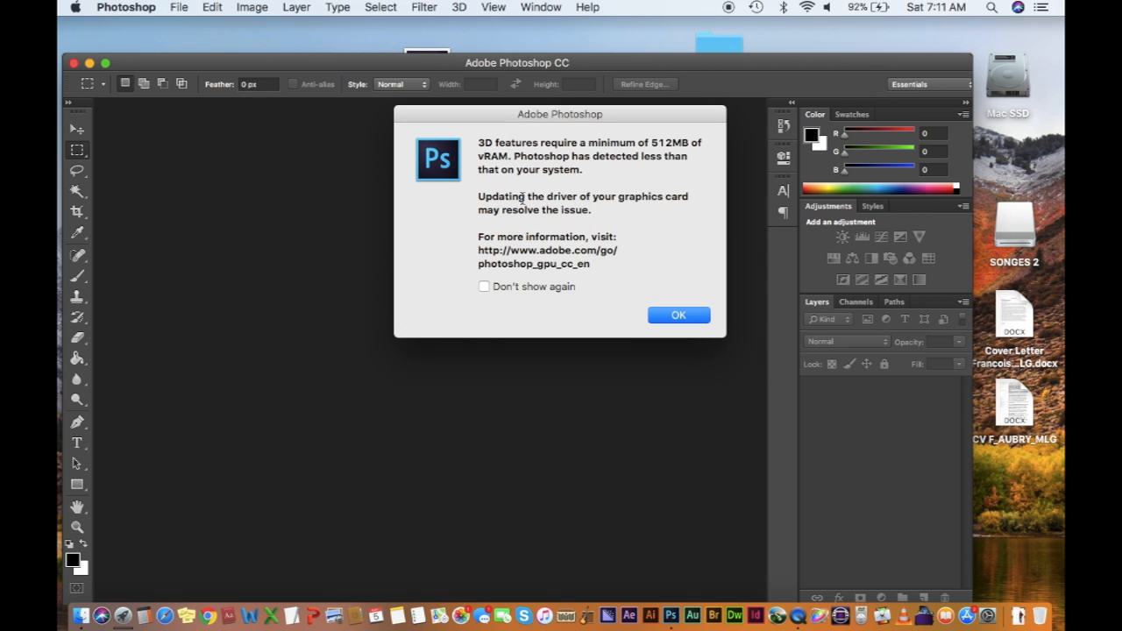
pyautogui.click(672, 317)
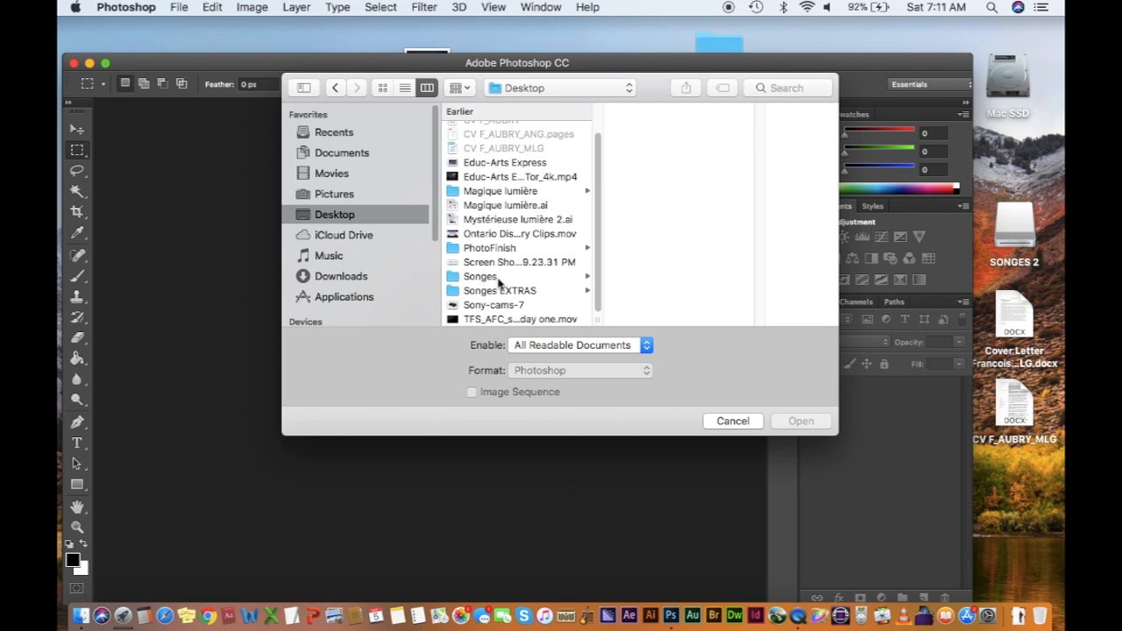
pyautogui.click(480, 276)
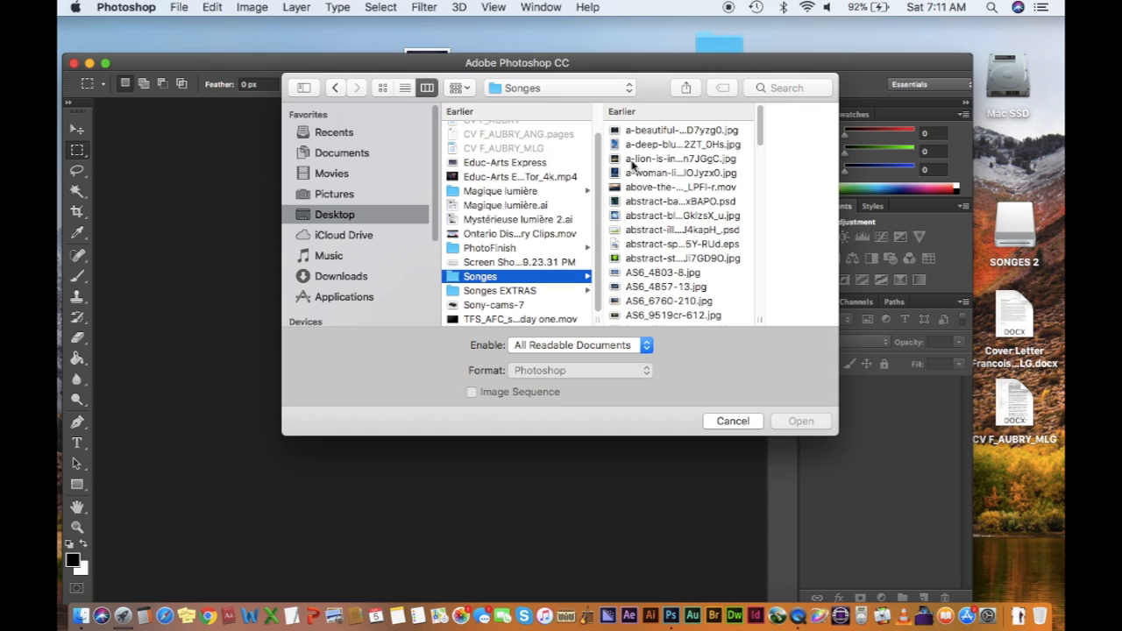
pyautogui.click(663, 130)
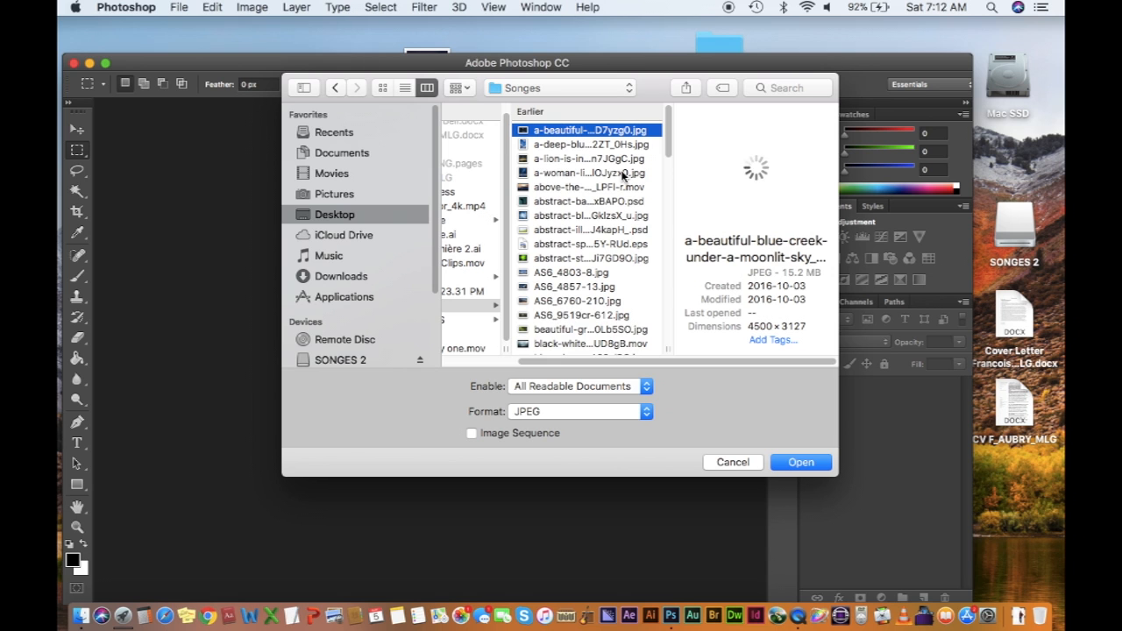
pyautogui.rightClick(622, 176)
pyautogui.click(528, 178)
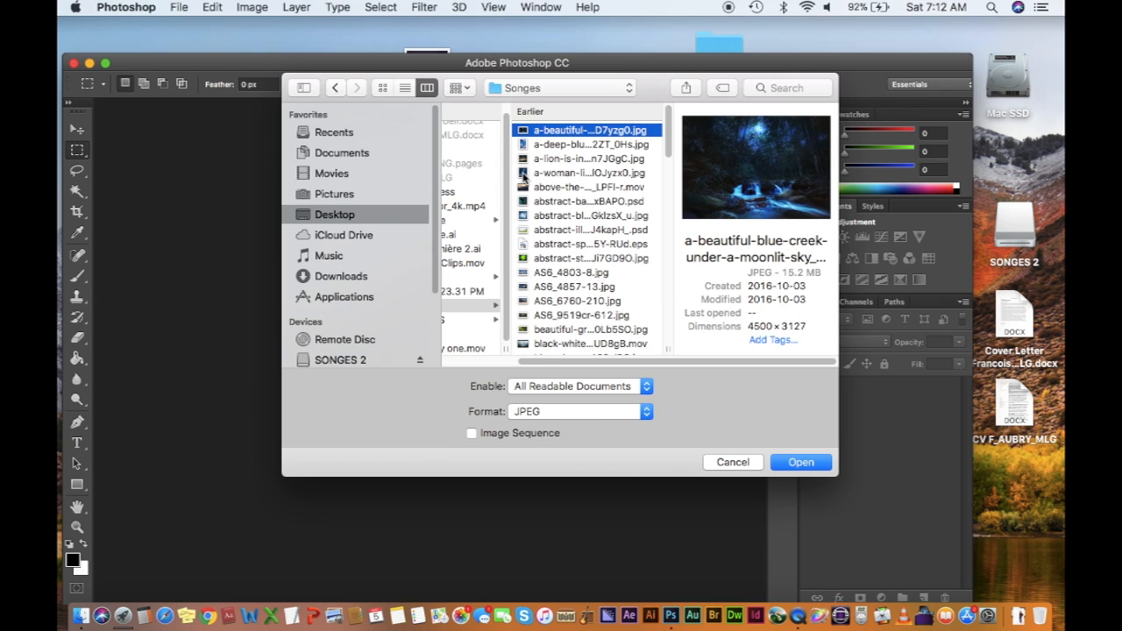
pyautogui.click(526, 175)
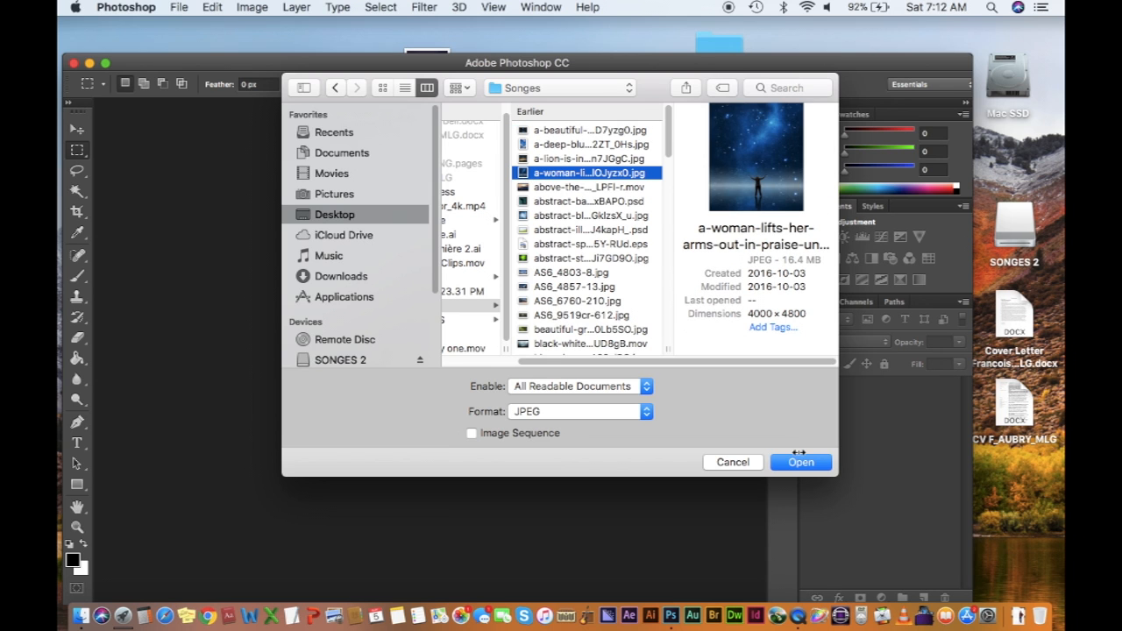
pyautogui.click(800, 462)
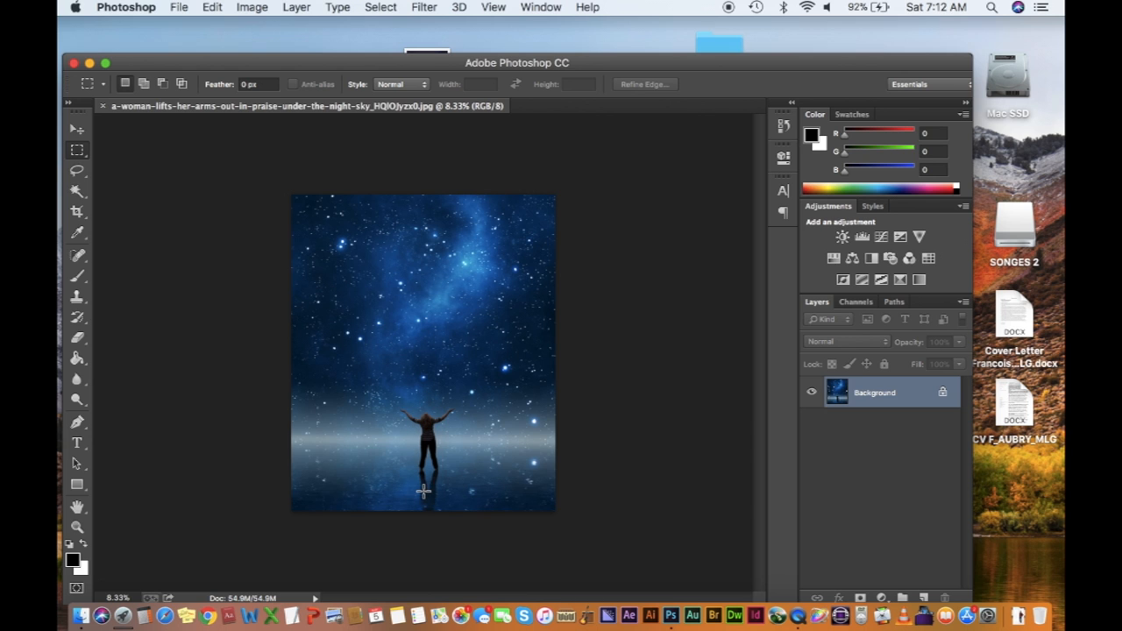
# Step: Choose the Clone Stamp tool and duplicate the Background layer
pyautogui.click(77, 527)
pyautogui.click(410, 431)
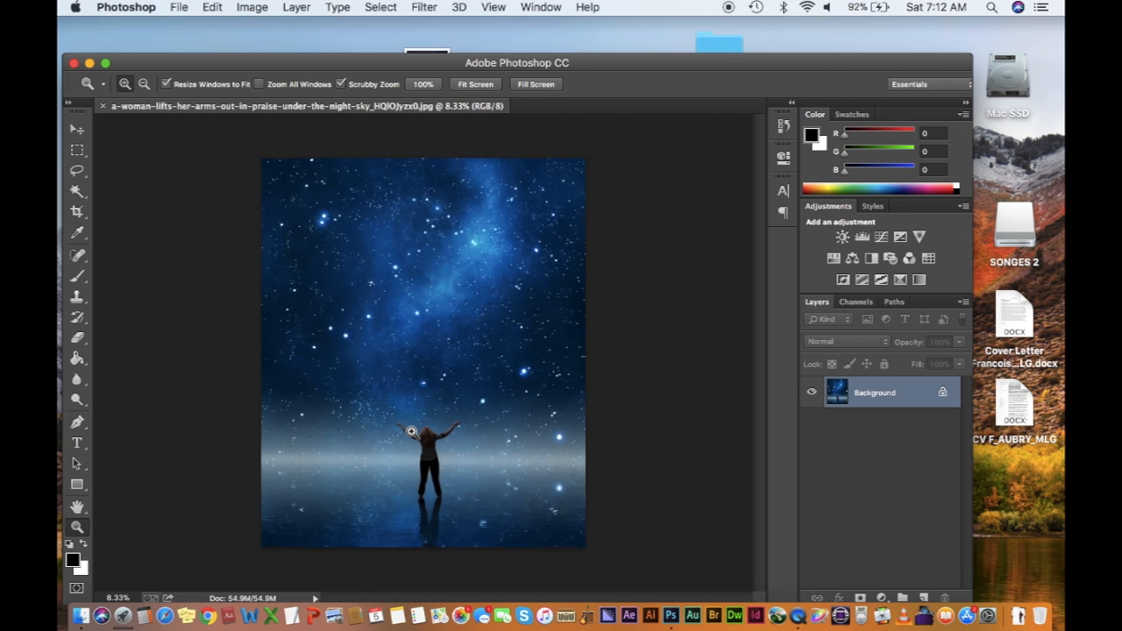
pyautogui.click(410, 431)
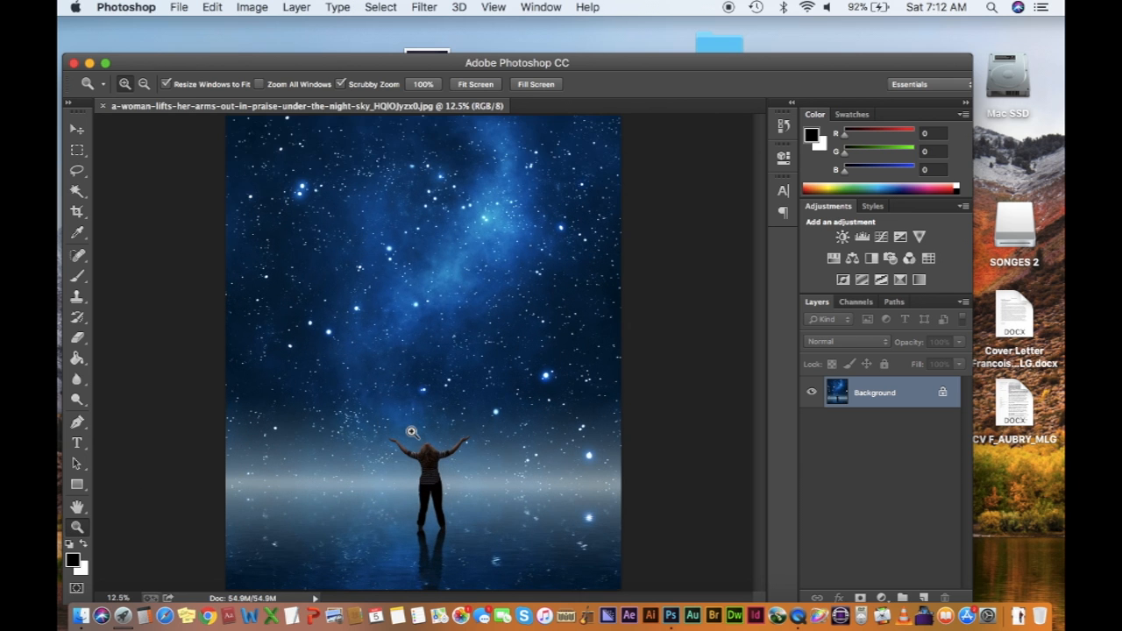
pyautogui.click(427, 474)
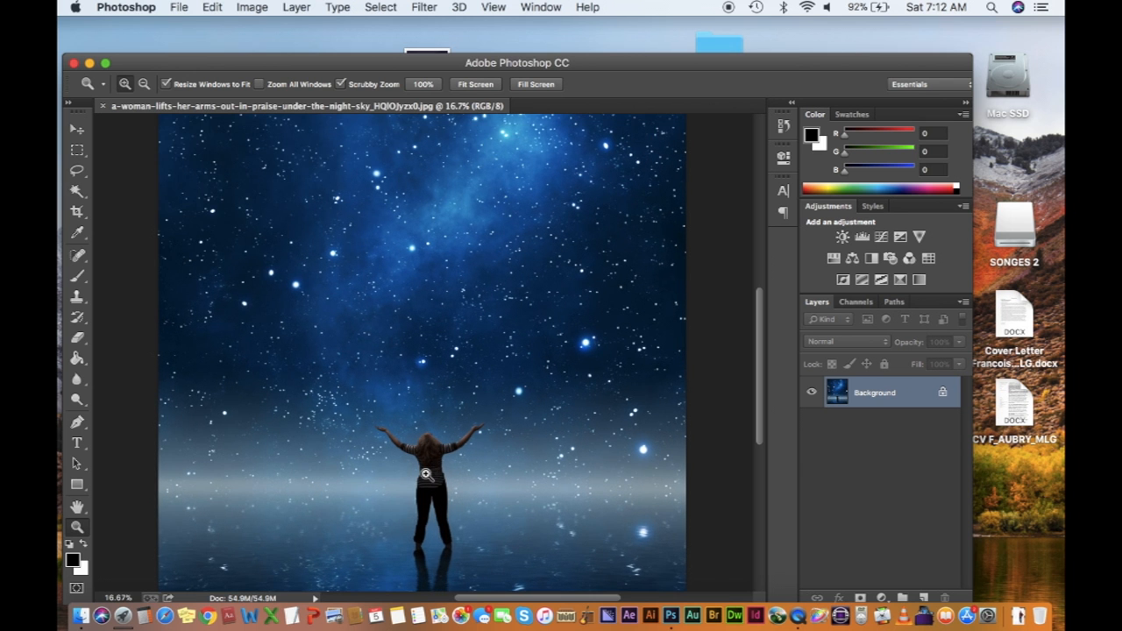
pyautogui.click(427, 474)
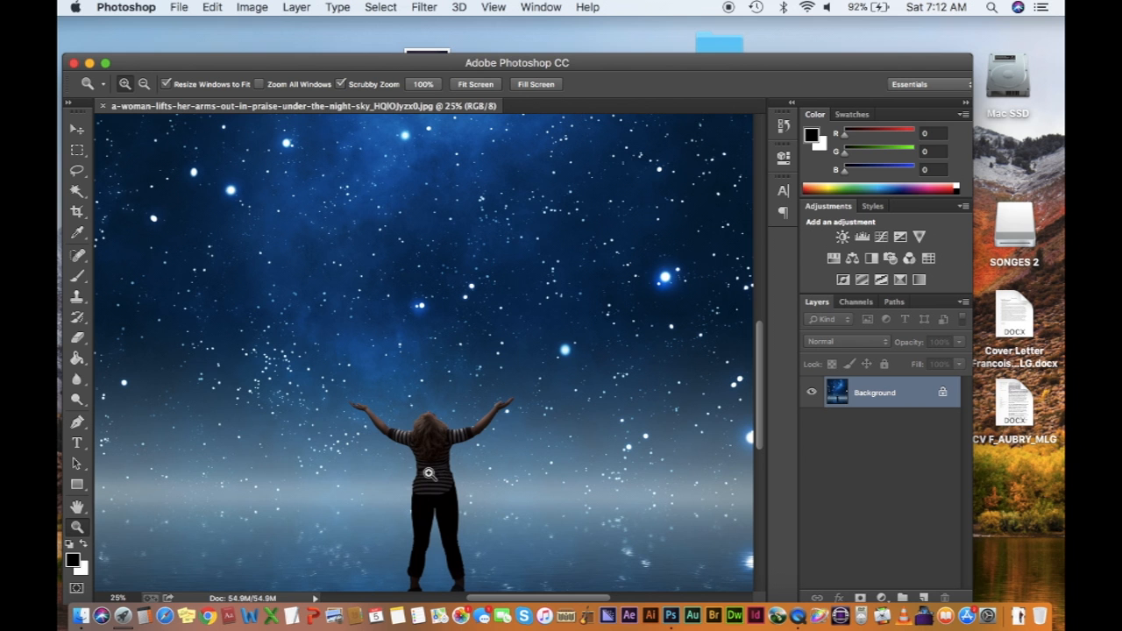
pyautogui.press('space')
pyautogui.moveTo(427, 473); pyautogui.dragTo(511, 288)
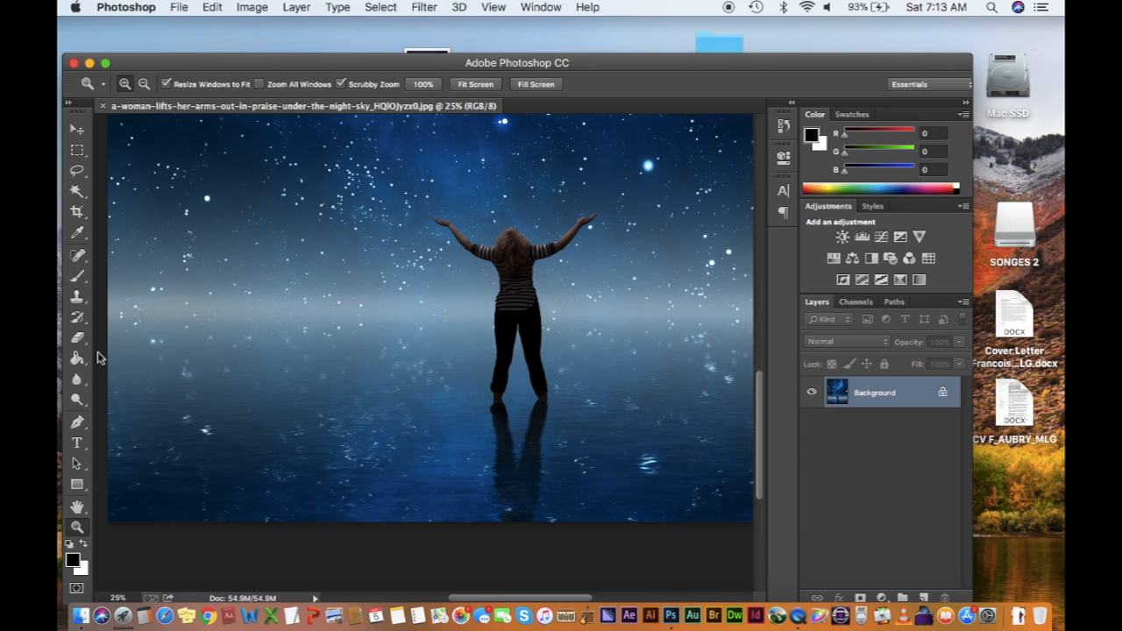
pyautogui.click(77, 299)
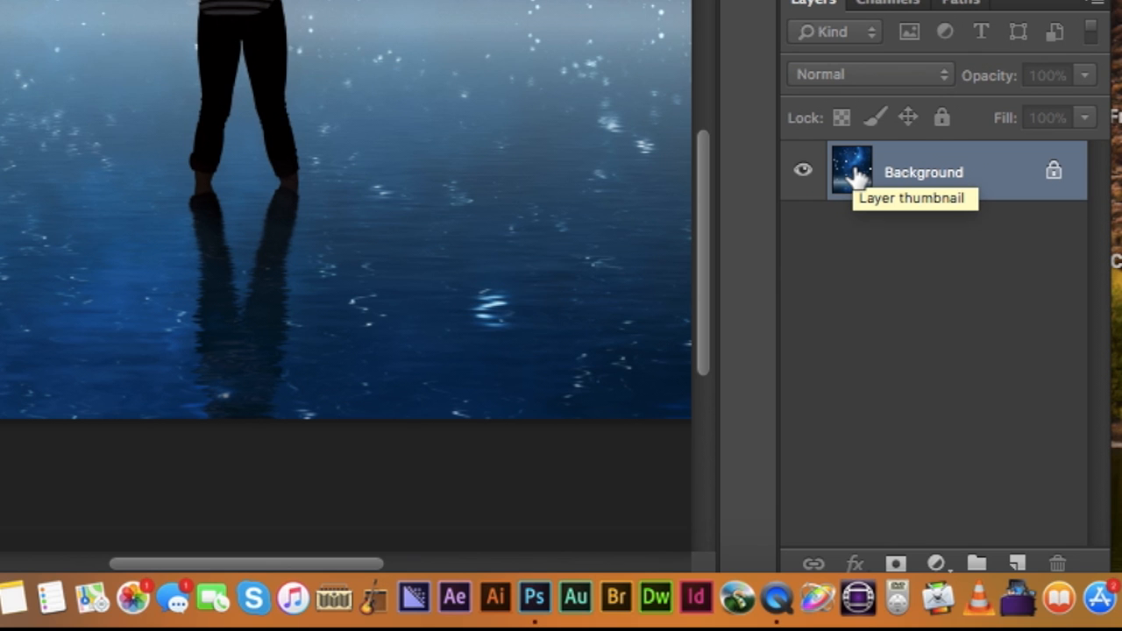
pyautogui.moveTo(855, 175); pyautogui.dragTo(1017, 566)
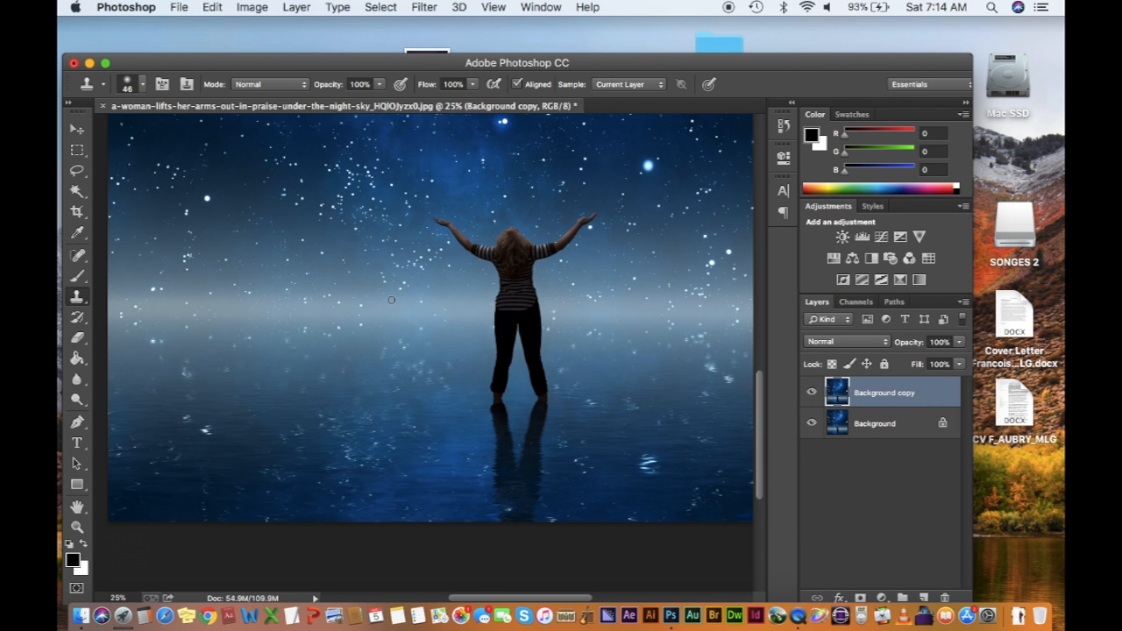
# Step: Set the Clone Stamp brush to a size of 115 px and a hardness of 100%
pyautogui.click(144, 84)
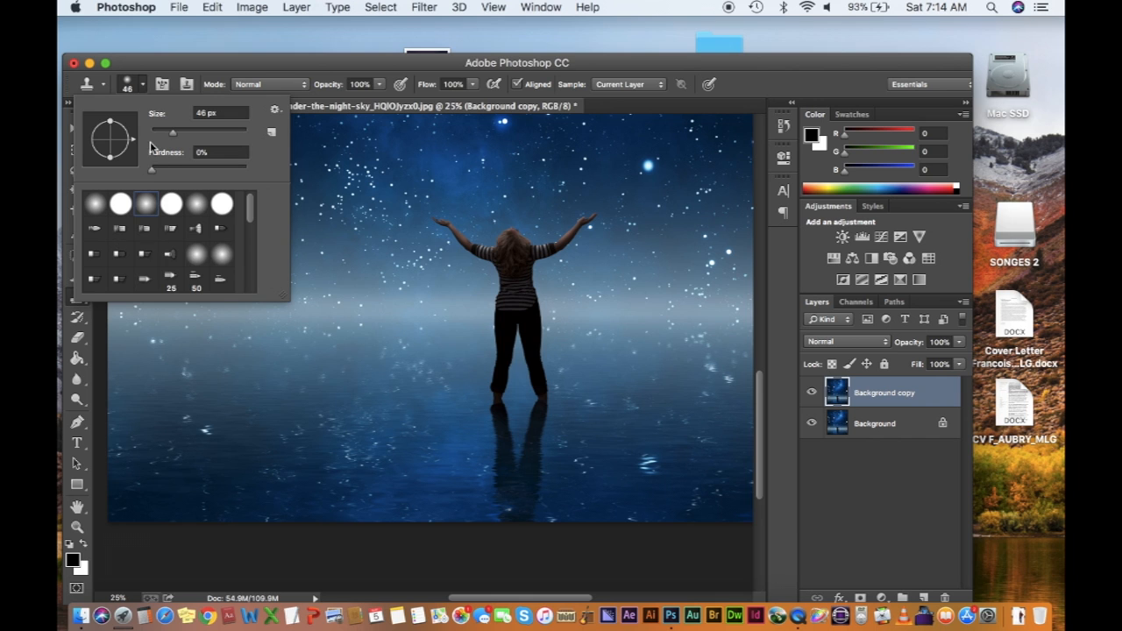
pyautogui.moveTo(173, 137); pyautogui.dragTo(186, 138)
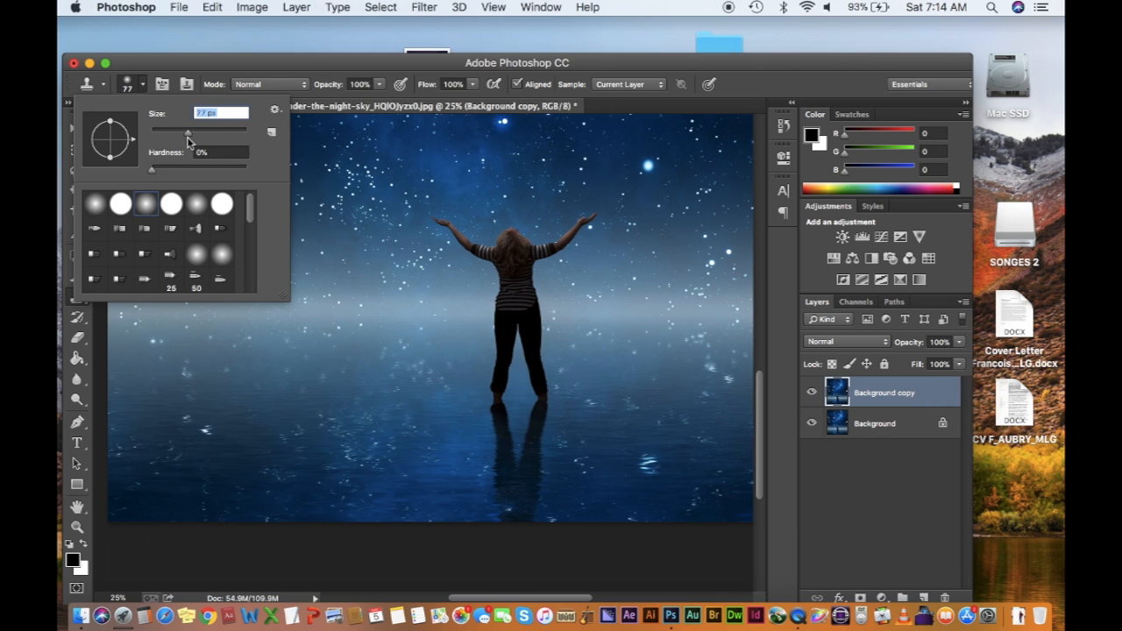
pyautogui.moveTo(189, 137); pyautogui.dragTo(193, 138)
pyautogui.moveTo(194, 143); pyautogui.dragTo(204, 148)
pyautogui.click(154, 171)
pyautogui.moveTo(153, 173); pyautogui.dragTo(254, 175)
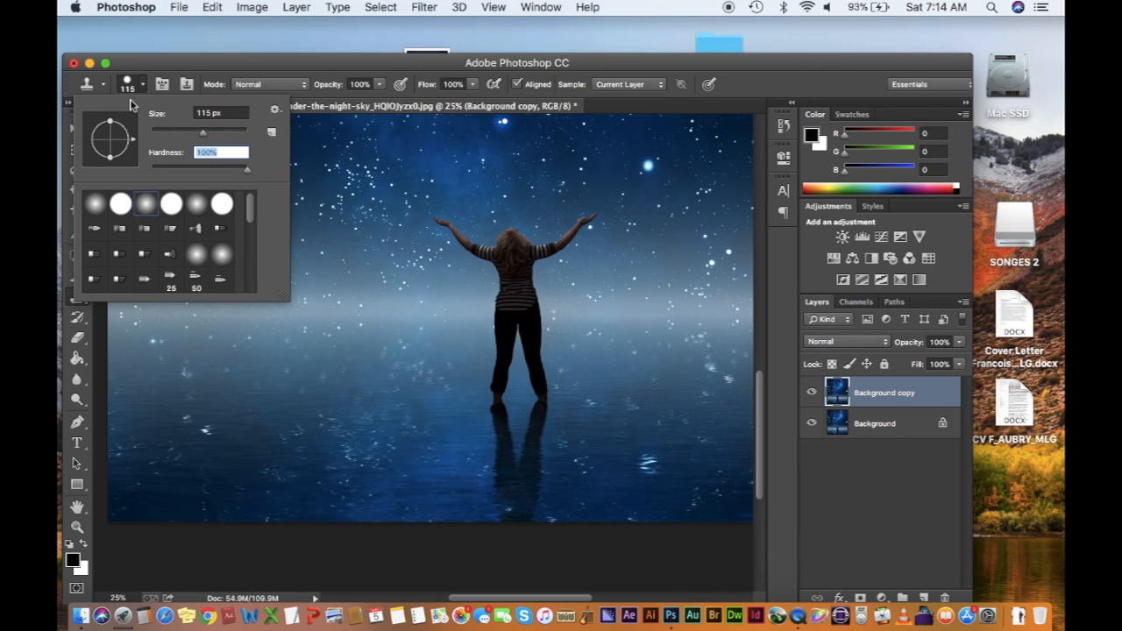
pyautogui.click(205, 66)
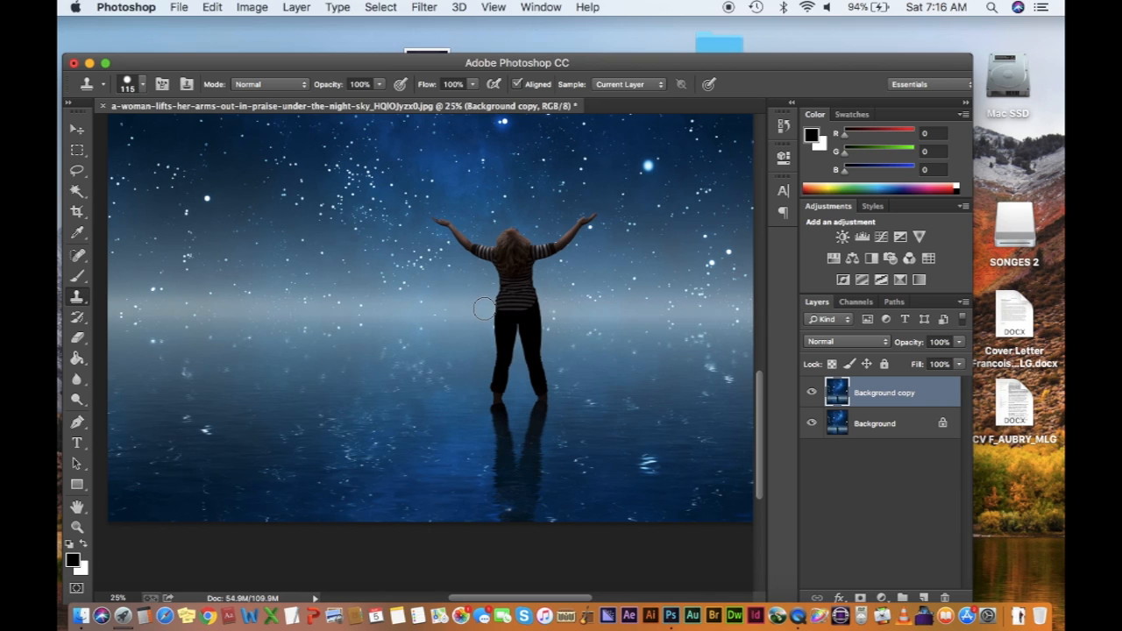
# Step: Clone the surrounding sky and water over the woman's arms, head, torso and right-hand leg on the Background copy layer
pyautogui.moveTo(484, 308)
pyautogui.mouseDown()
pyautogui.moveTo(540, 306)
pyautogui.moveTo(496, 296)
pyautogui.moveTo(530, 293)
pyautogui.moveTo(499, 284)
pyautogui.moveTo(537, 279)
pyautogui.moveTo(495, 276)
pyautogui.moveTo(447, 230)
pyautogui.mouseUp()
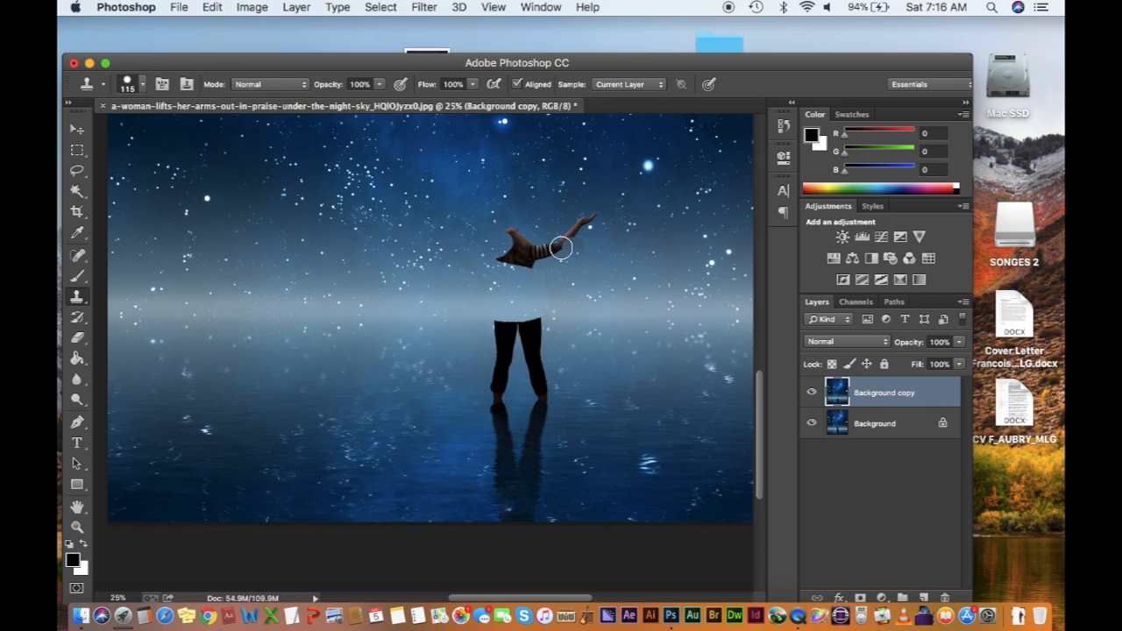
pyautogui.moveTo(557, 248); pyautogui.dragTo(585, 218)
pyautogui.moveTo(505, 245); pyautogui.dragTo(531, 256)
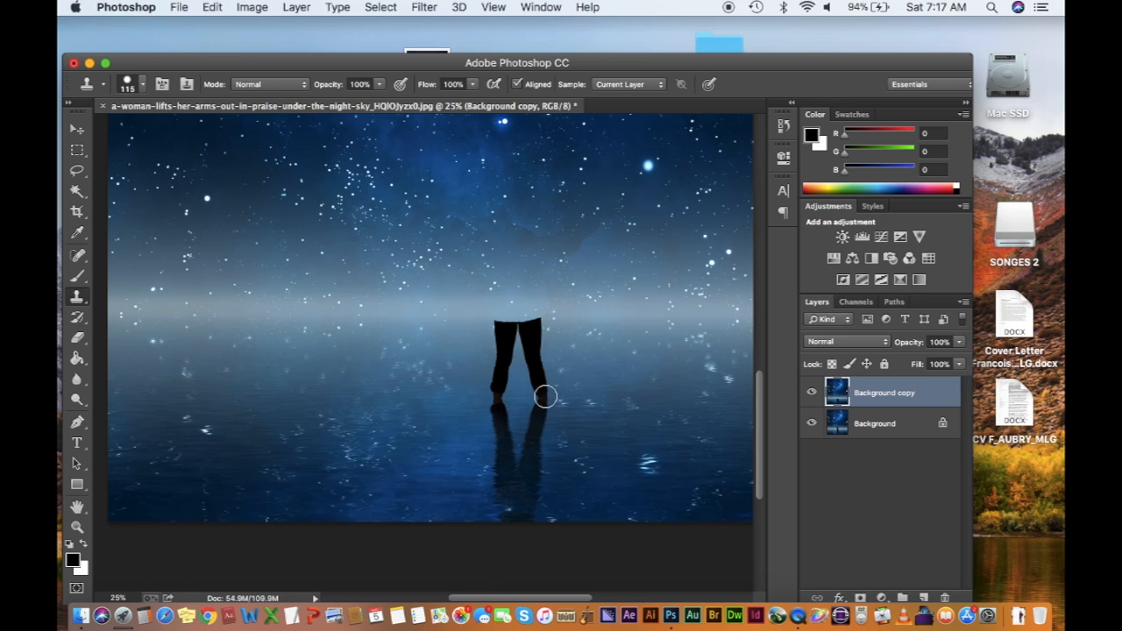
pyautogui.moveTo(543, 395); pyautogui.dragTo(525, 327)
pyautogui.moveTo(545, 324)
pyautogui.mouseDown()
pyautogui.moveTo(528, 344)
pyautogui.moveTo(514, 334)
pyautogui.mouseUp()
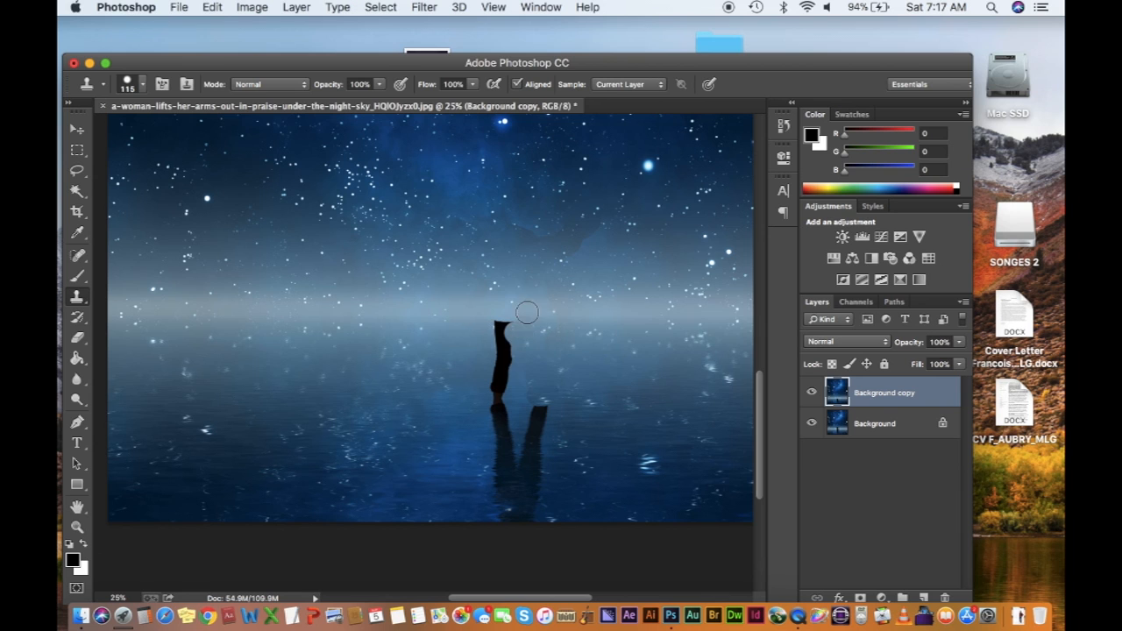
# Step: Resample nearby horizon and water and clone them over the woman's remaining leg and her reflection
pyautogui.keyDown('alt'); pyautogui.click(580, 316); pyautogui.keyUp('alt')
pyautogui.moveTo(521, 318)
pyautogui.mouseDown()
pyautogui.moveTo(506, 316)
pyautogui.moveTo(501, 350)
pyautogui.mouseUp()
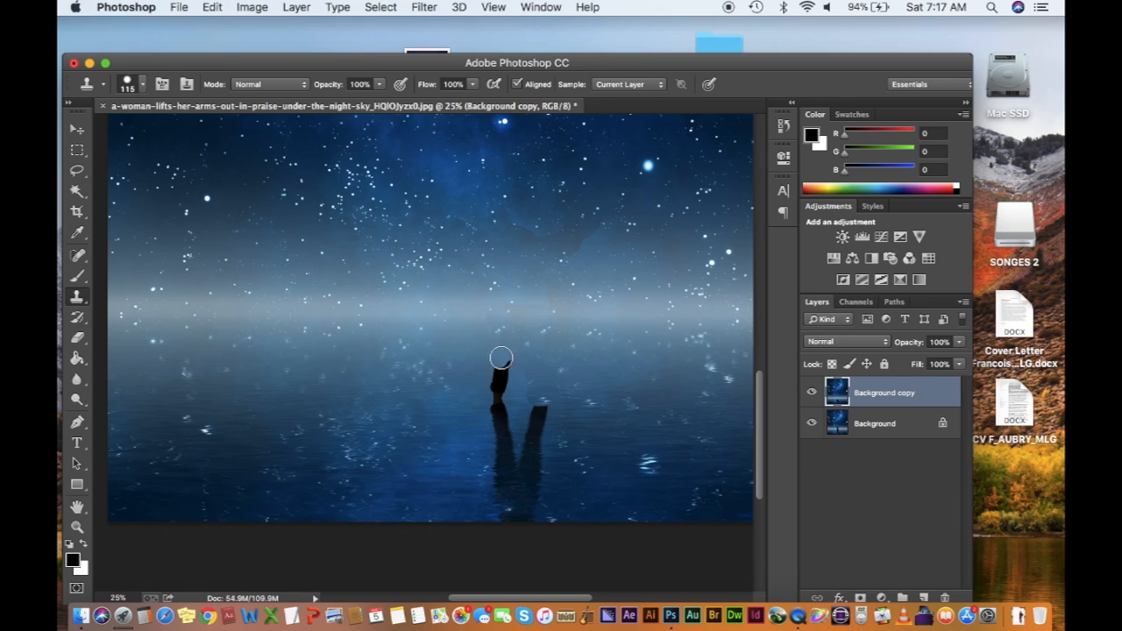
pyautogui.moveTo(502, 355)
pyautogui.mouseDown()
pyautogui.moveTo(493, 380)
pyautogui.moveTo(514, 381)
pyautogui.mouseUp()
pyautogui.keyDown('alt'); pyautogui.click(434, 409); pyautogui.keyUp('alt')
pyautogui.moveTo(491, 406)
pyautogui.mouseDown()
pyautogui.moveTo(501, 403)
pyautogui.moveTo(501, 453)
pyautogui.moveTo(513, 455)
pyautogui.moveTo(461, 456)
pyautogui.moveTo(496, 432)
pyautogui.mouseUp()
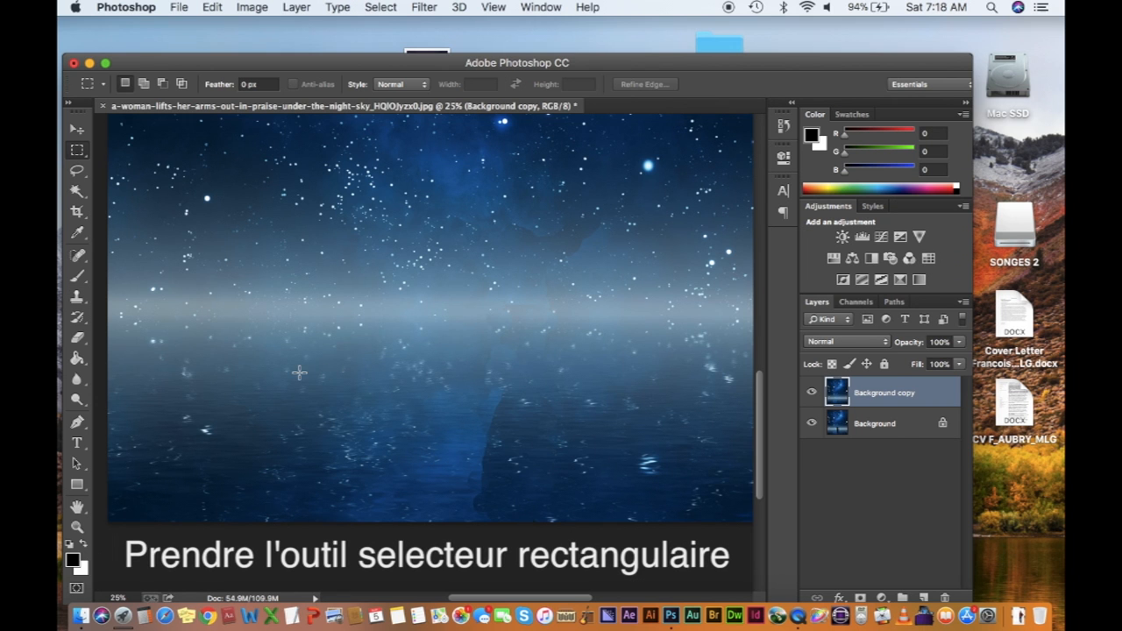
# Step: Select a rectangle of water around the retouched reflection and apply a Motion Blur at a 0° angle to it
pyautogui.moveTo(299, 373); pyautogui.dragTo(605, 517)
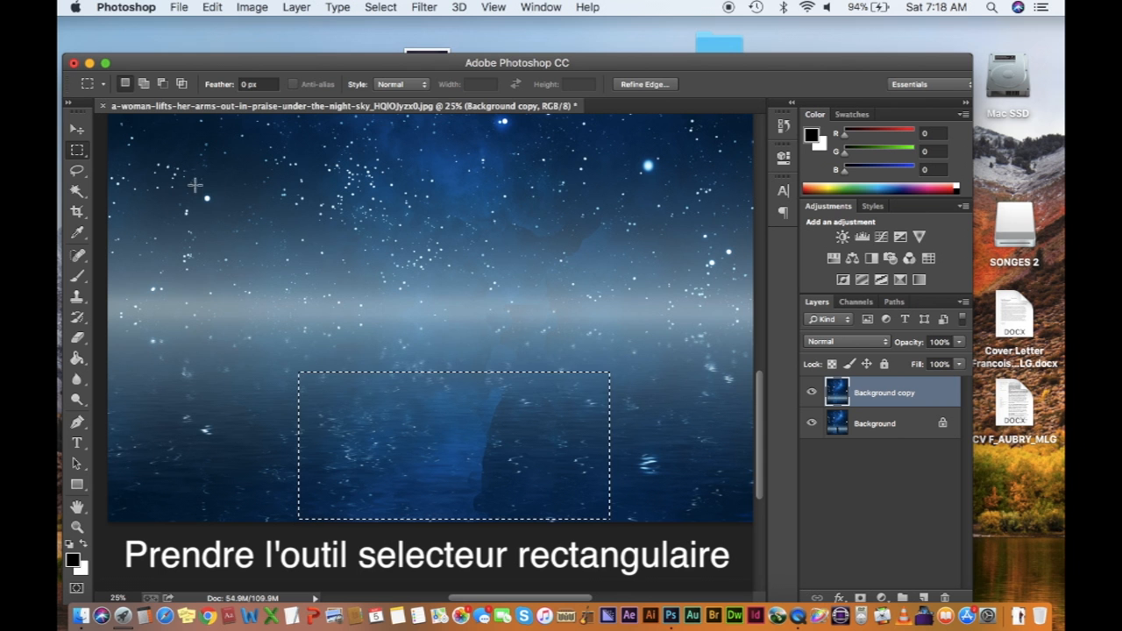
pyautogui.click(297, 7)
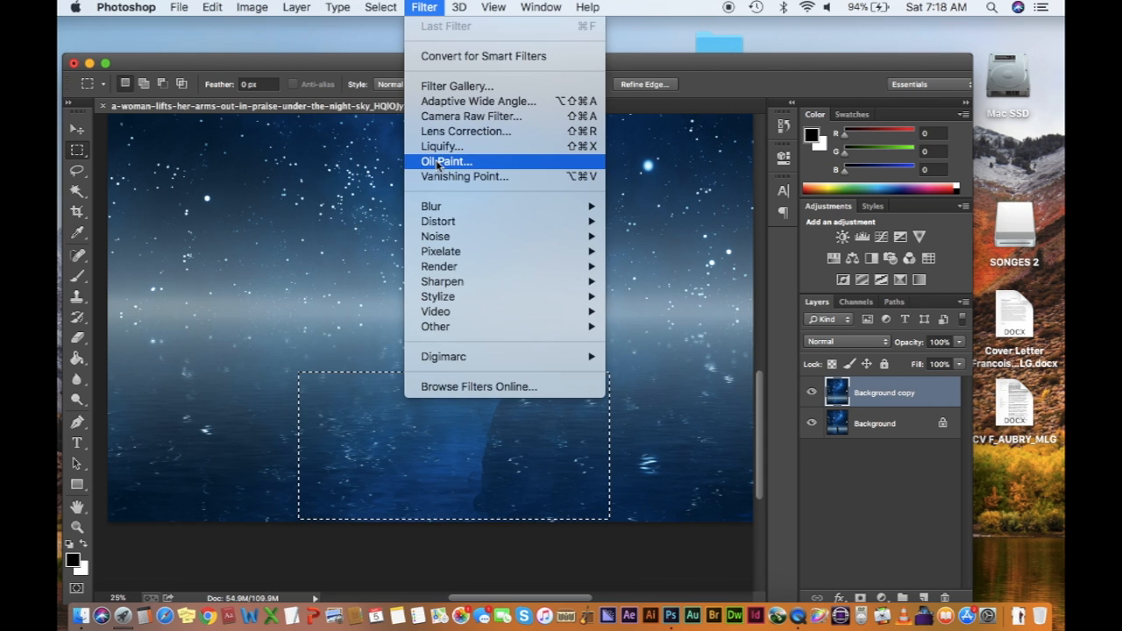
pyautogui.moveTo(441, 239)
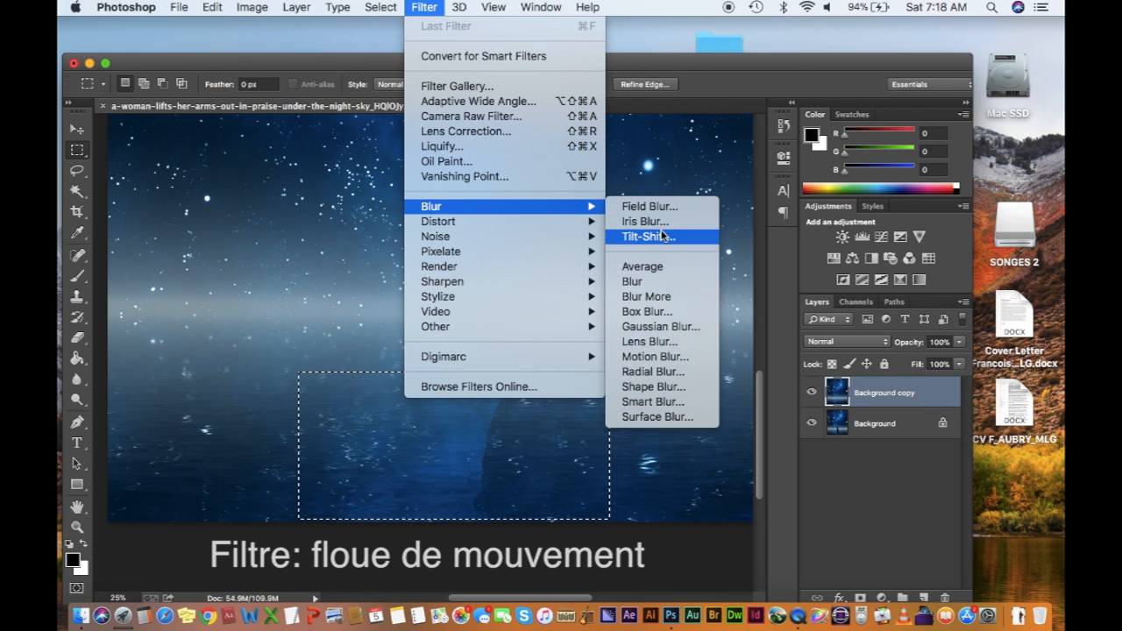
pyautogui.click(663, 358)
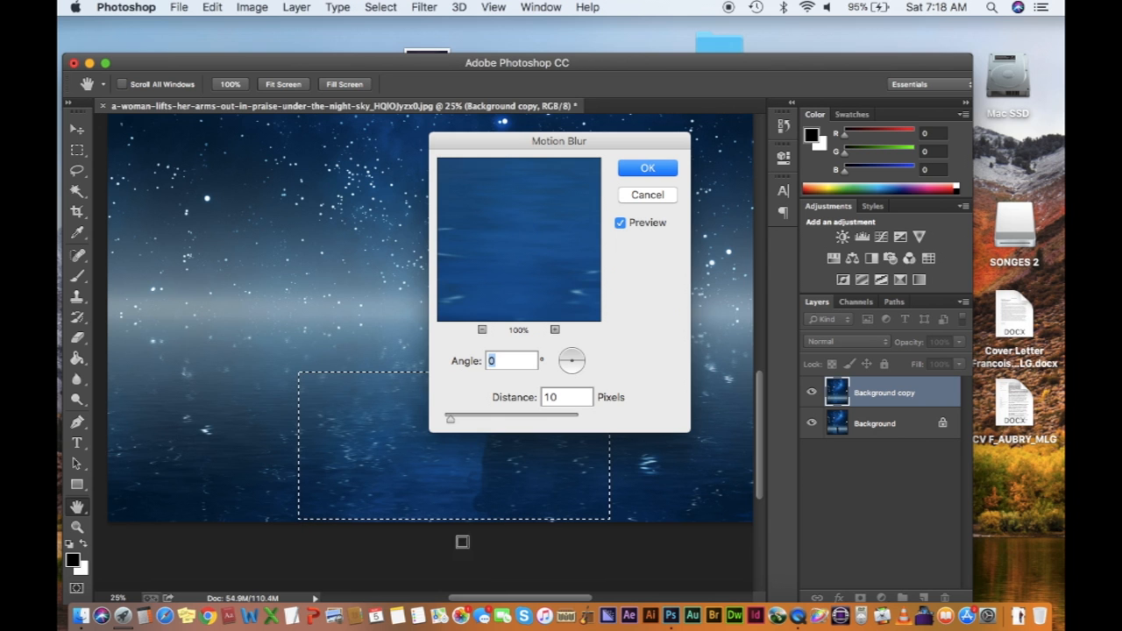
pyautogui.click(409, 441)
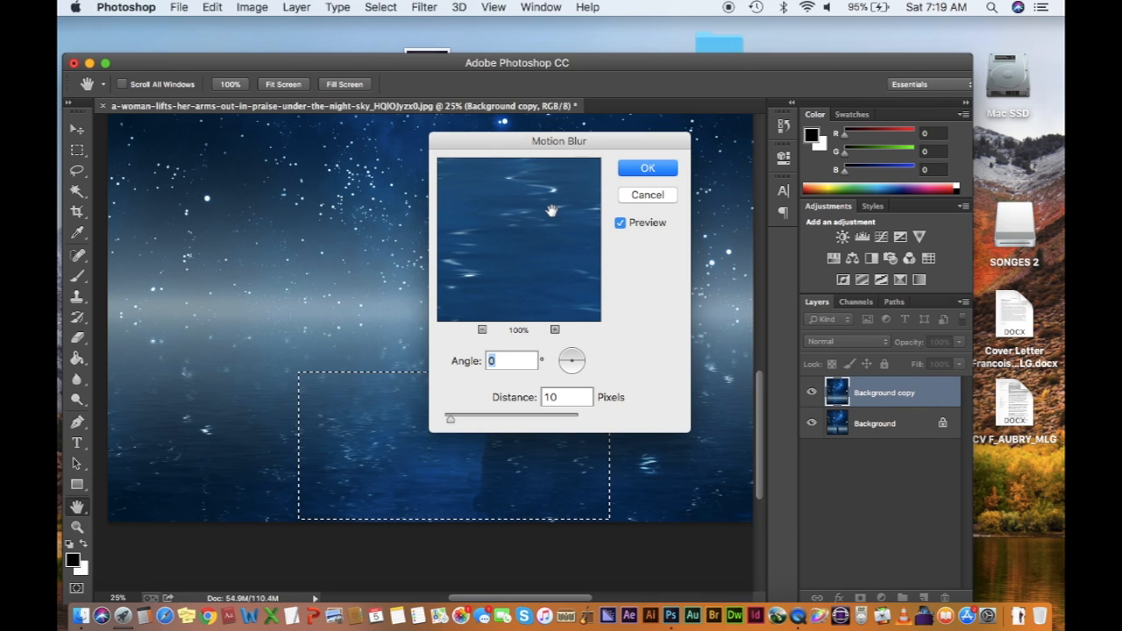
pyautogui.moveTo(451, 420); pyautogui.dragTo(468, 421)
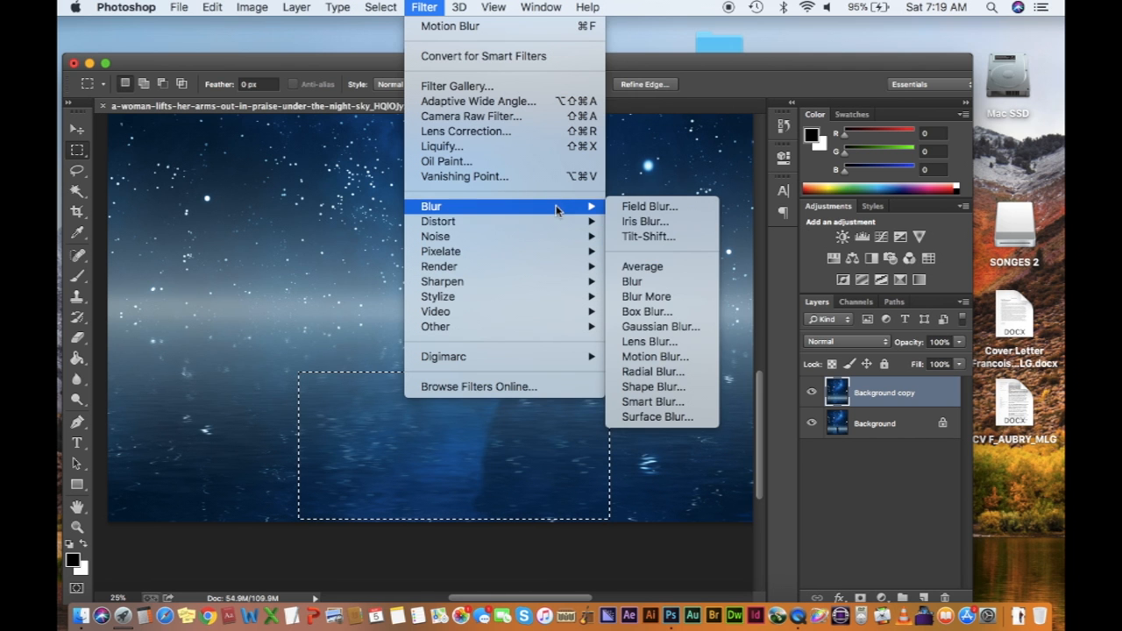
# Step: Apply a second Motion Blur with a distance of 284 pixels to the selected water and clear the selection
pyautogui.click(657, 356)
pyautogui.moveTo(483, 416); pyautogui.dragTo(533, 419)
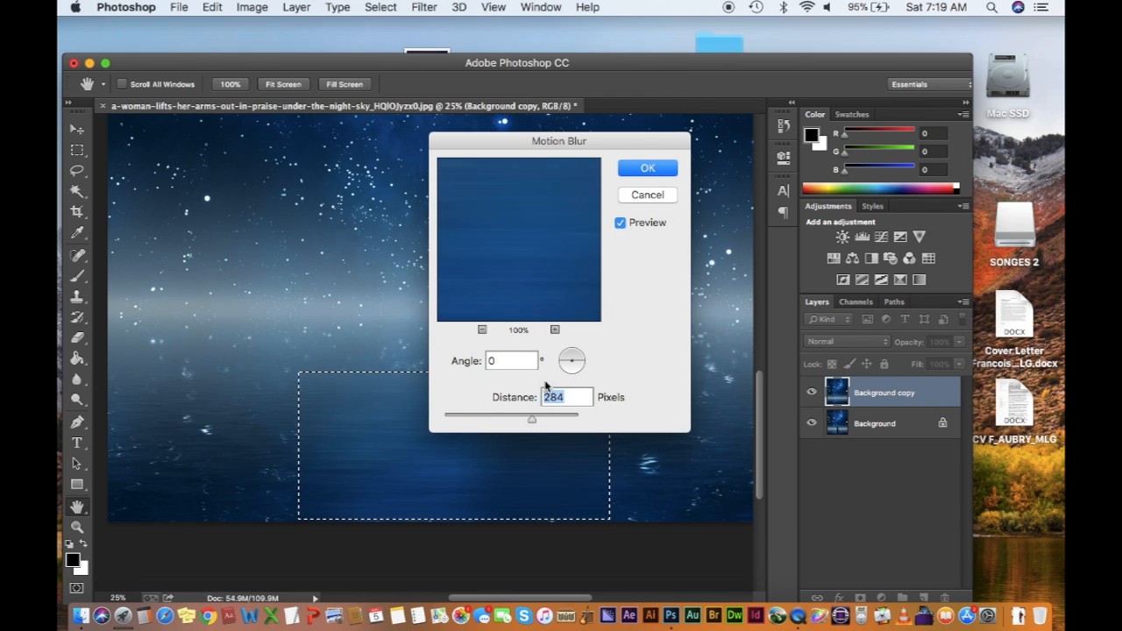
pyautogui.click(648, 168)
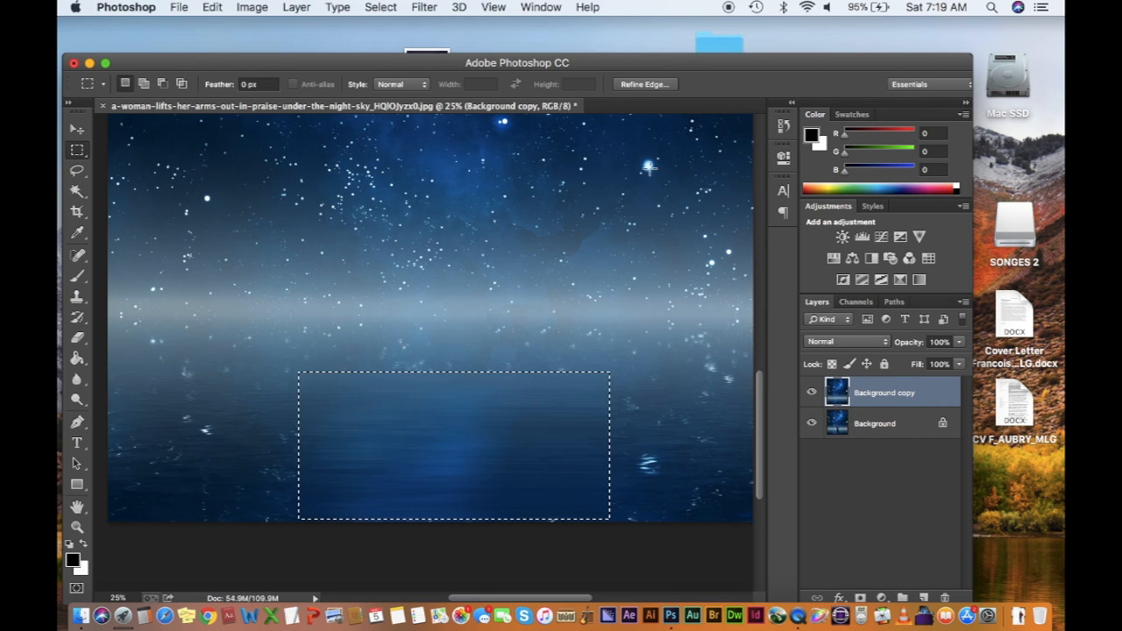
pyautogui.click(439, 441)
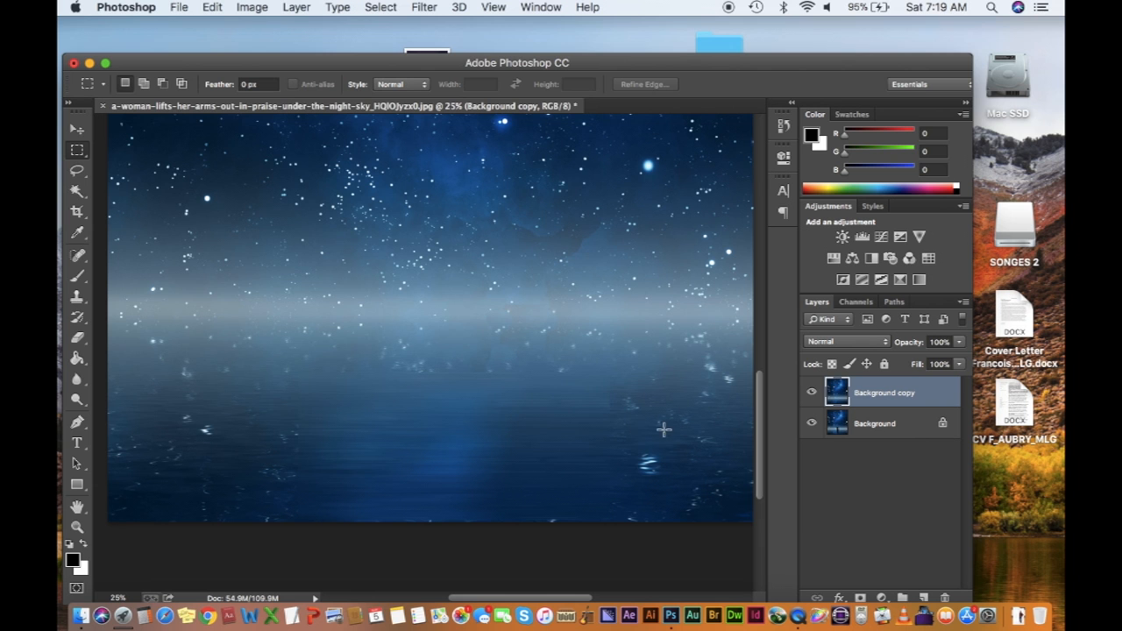
# Step: Zoom out to 8.33% to check the whole retouched image and switch to the Move tool
pyautogui.press('z')
pyautogui.keyDown('alt'); pyautogui.click(416, 353); pyautogui.keyUp('alt')
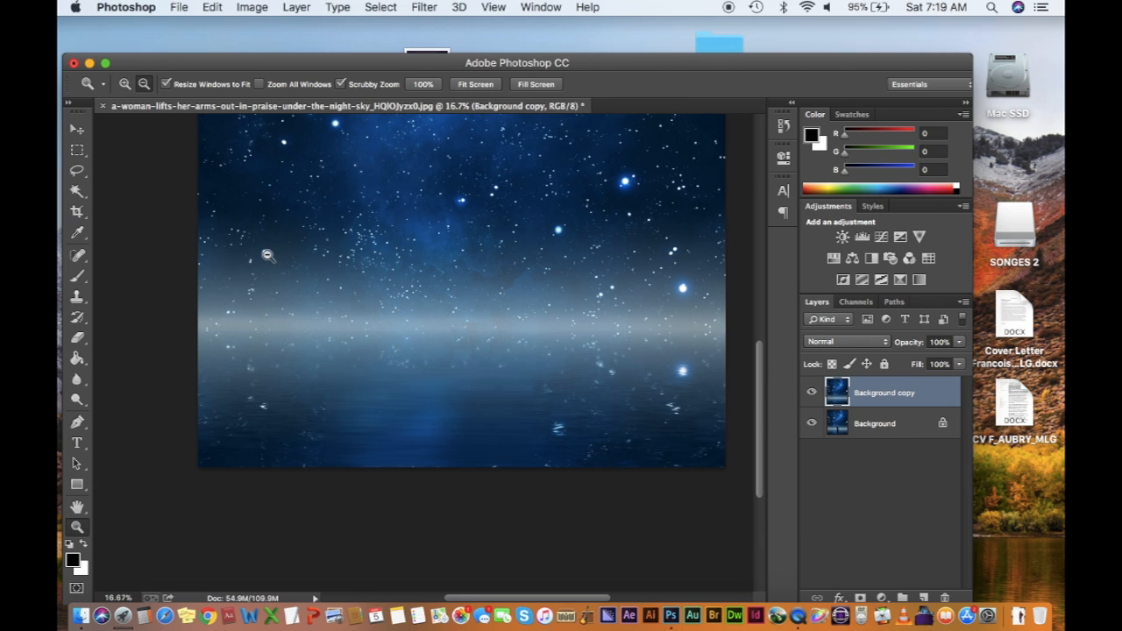
pyautogui.keyDown('alt'); pyautogui.click(436, 331); pyautogui.keyUp('alt')
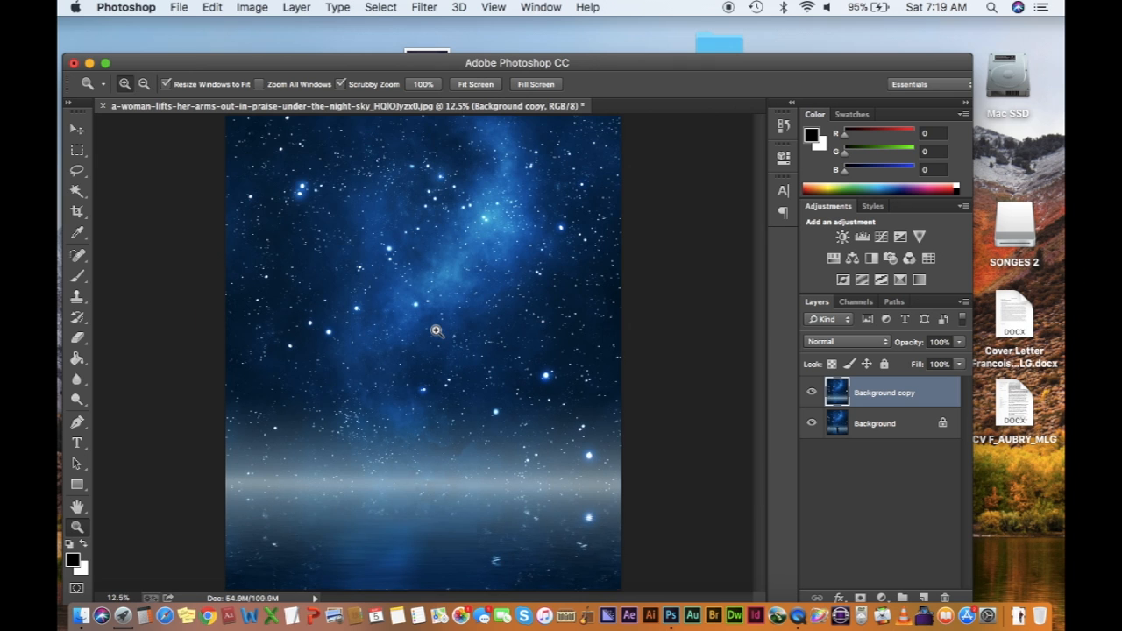
pyautogui.keyDown('alt'); pyautogui.click(436, 331); pyautogui.keyUp('alt')
pyautogui.press('v')
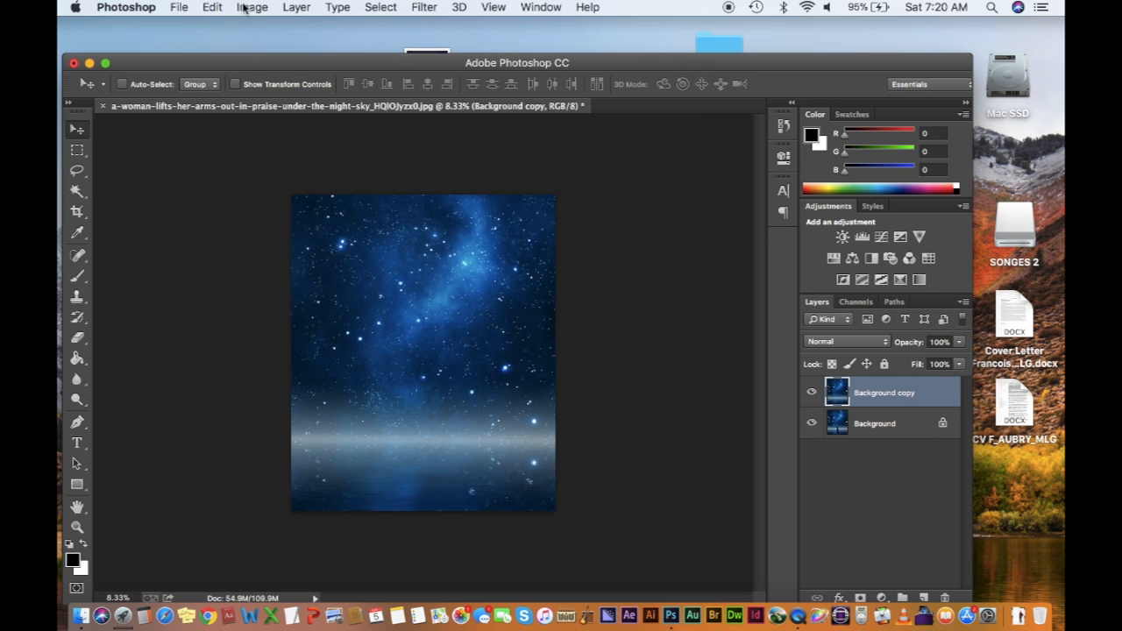
# Step: Widen the canvas to 40 inches, keeping the image anchored in the centre
pyautogui.click(246, 7)
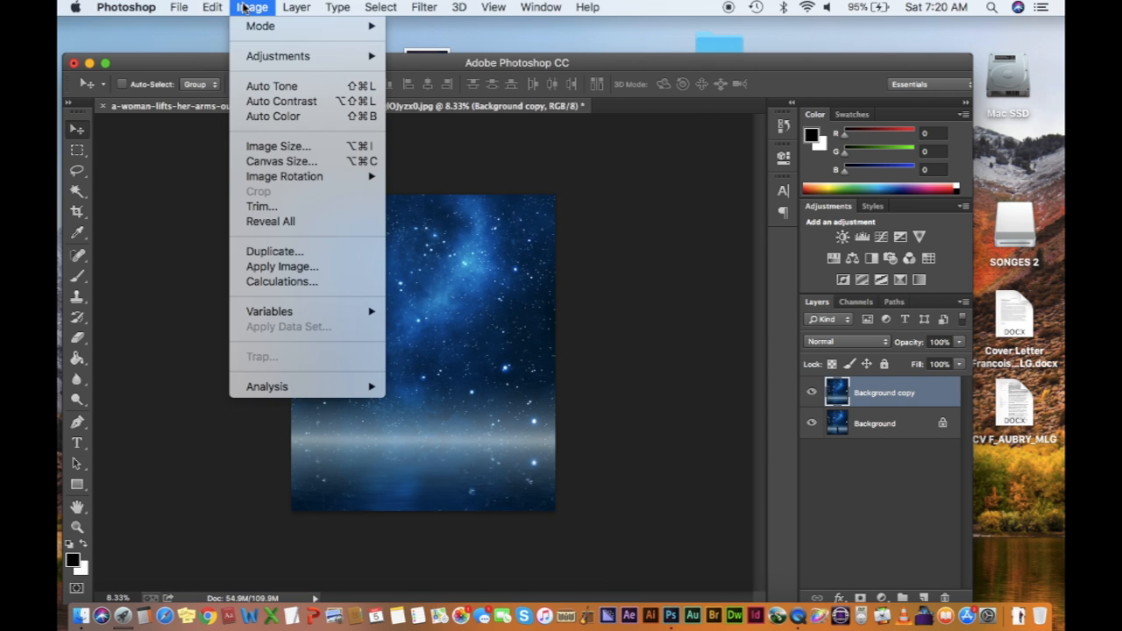
pyautogui.click(301, 161)
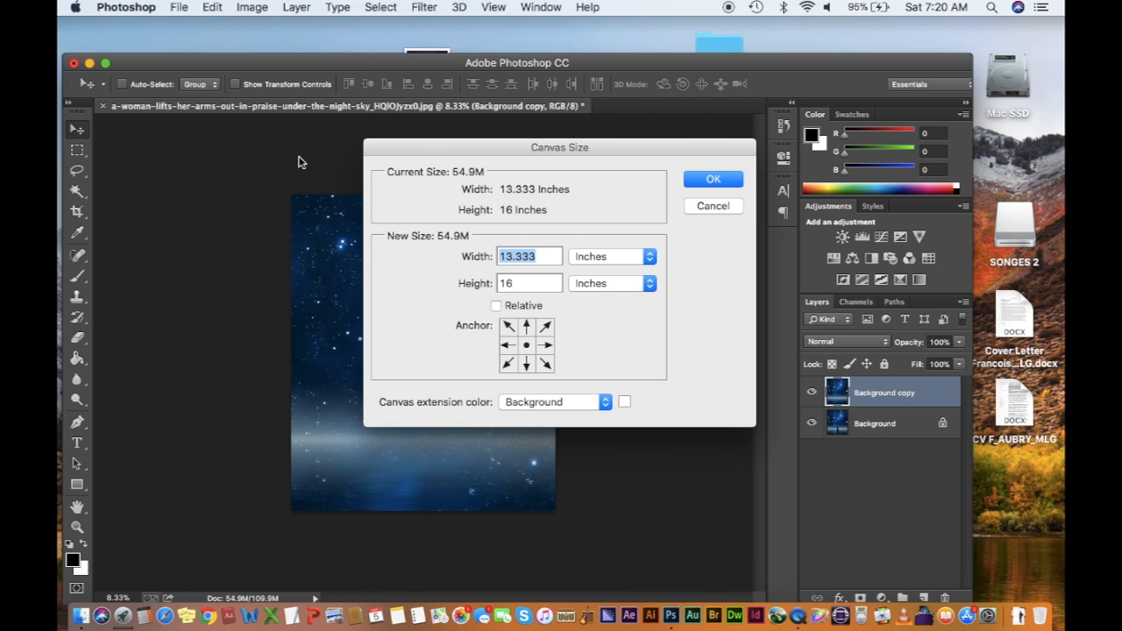
pyautogui.click(622, 257)
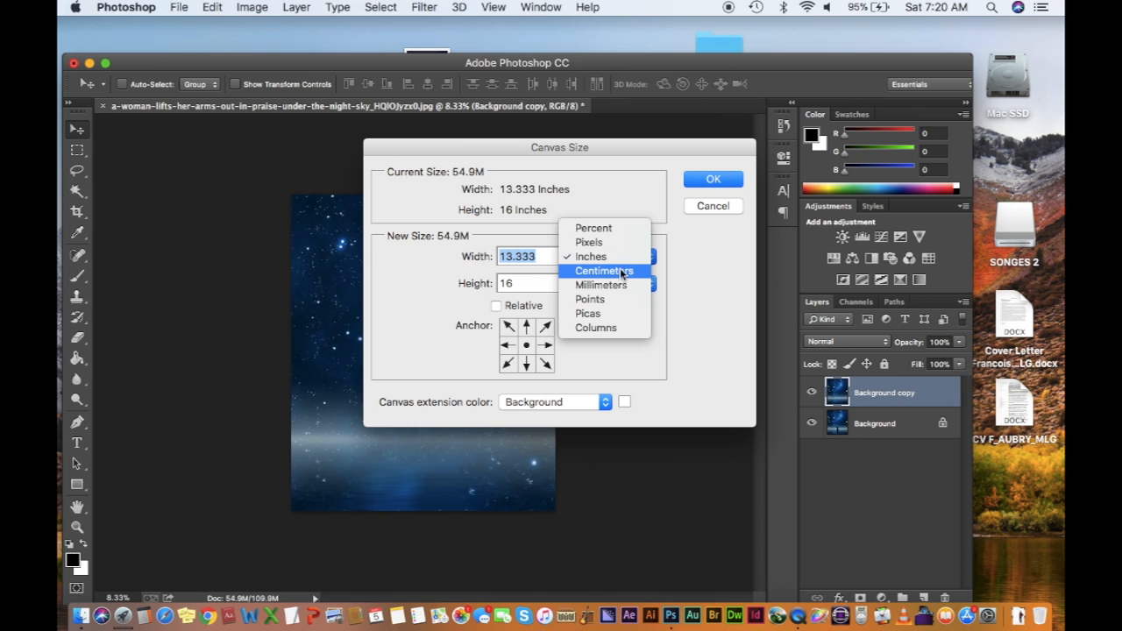
pyautogui.click(621, 258)
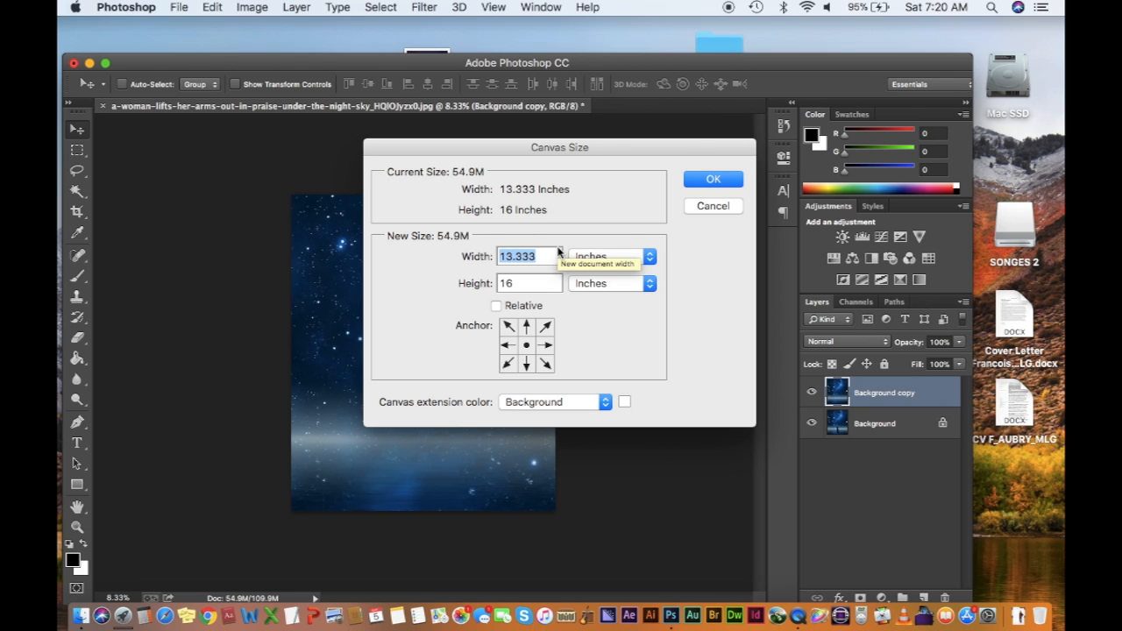
pyautogui.write('40')
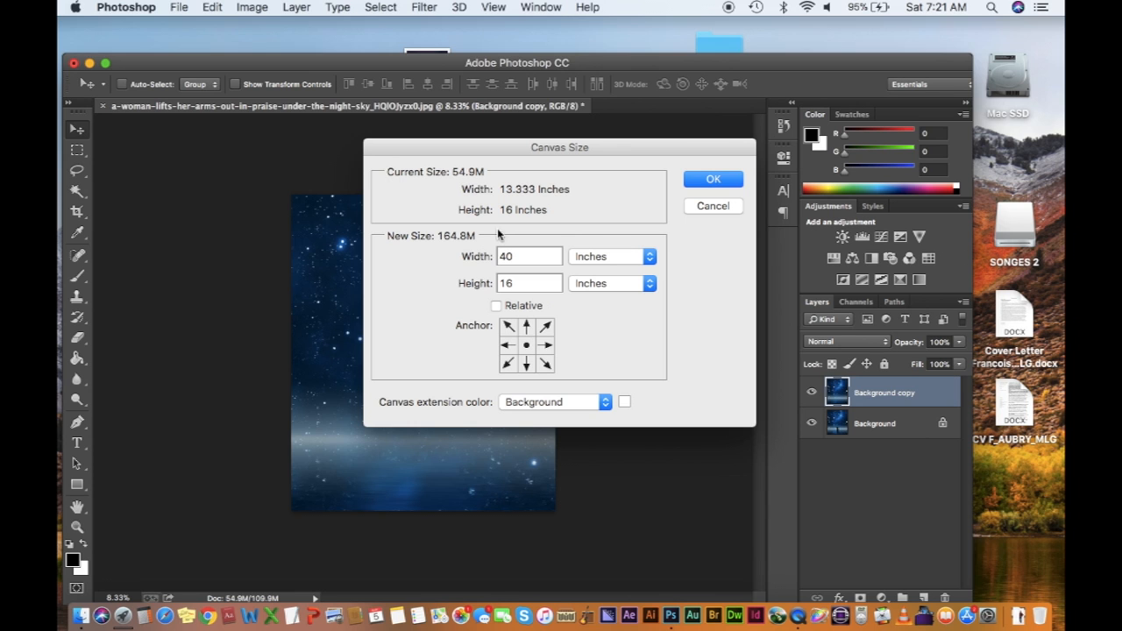
pyautogui.click(711, 178)
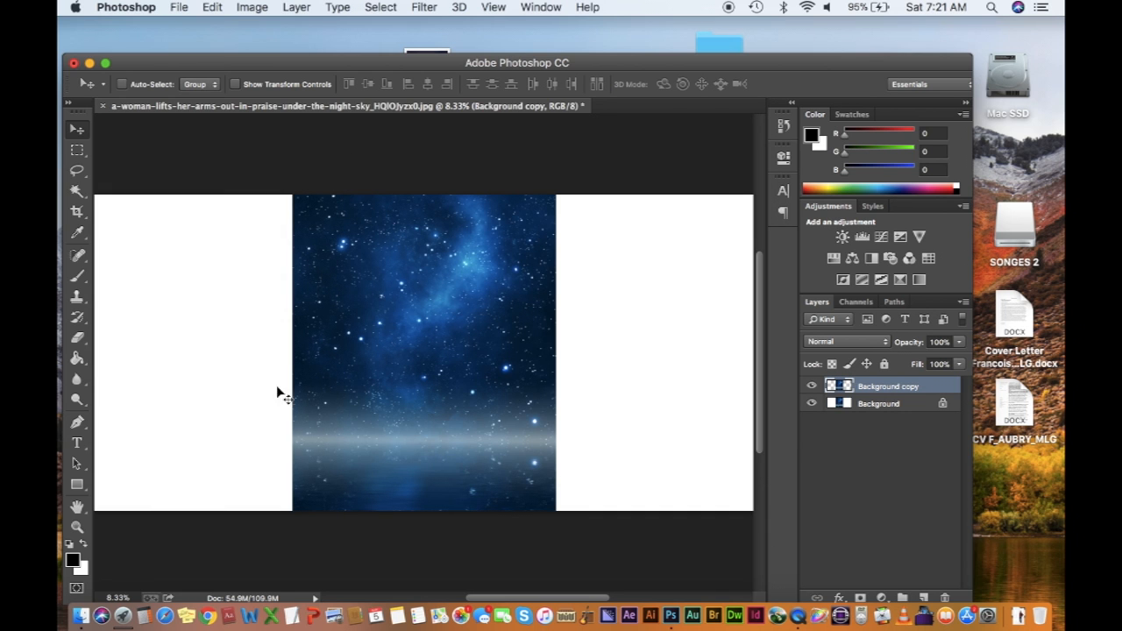
# Step: Select the whole starry image in the middle of the widened canvas with the Rectangular Marquee tool
pyautogui.press('z')
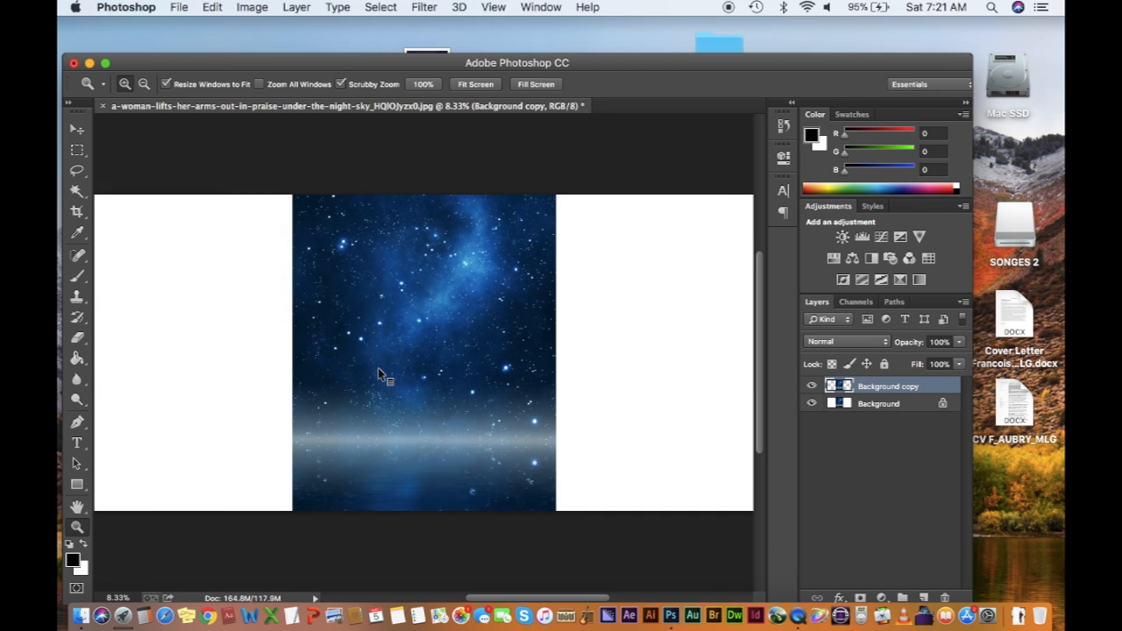
pyautogui.keyDown('alt'); pyautogui.click(378, 368); pyautogui.keyUp('alt')
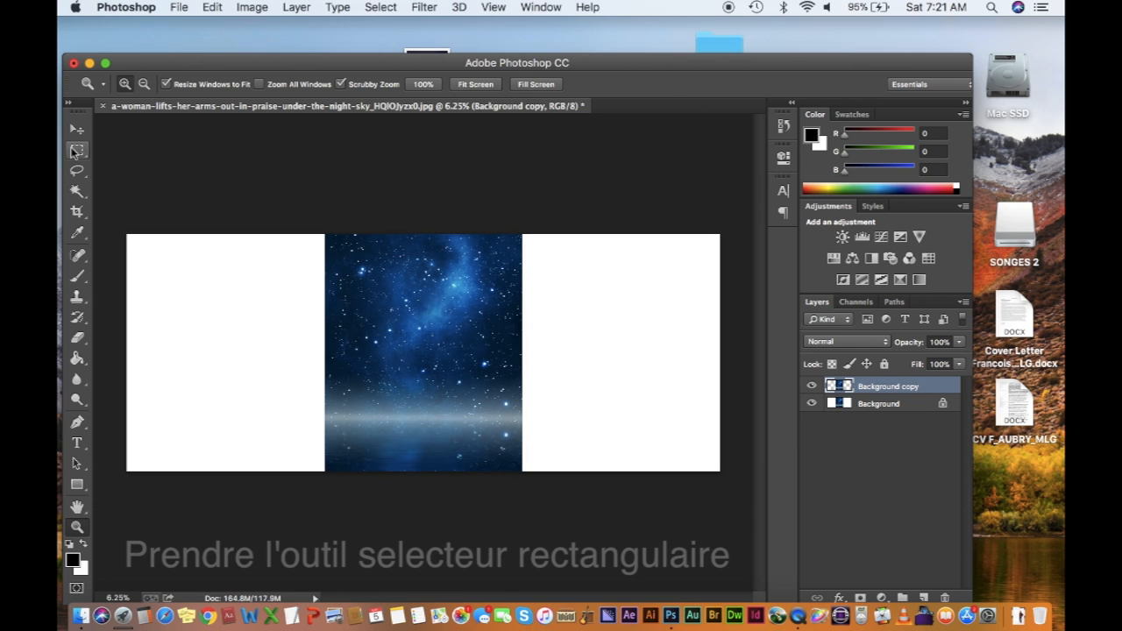
pyautogui.click(74, 150)
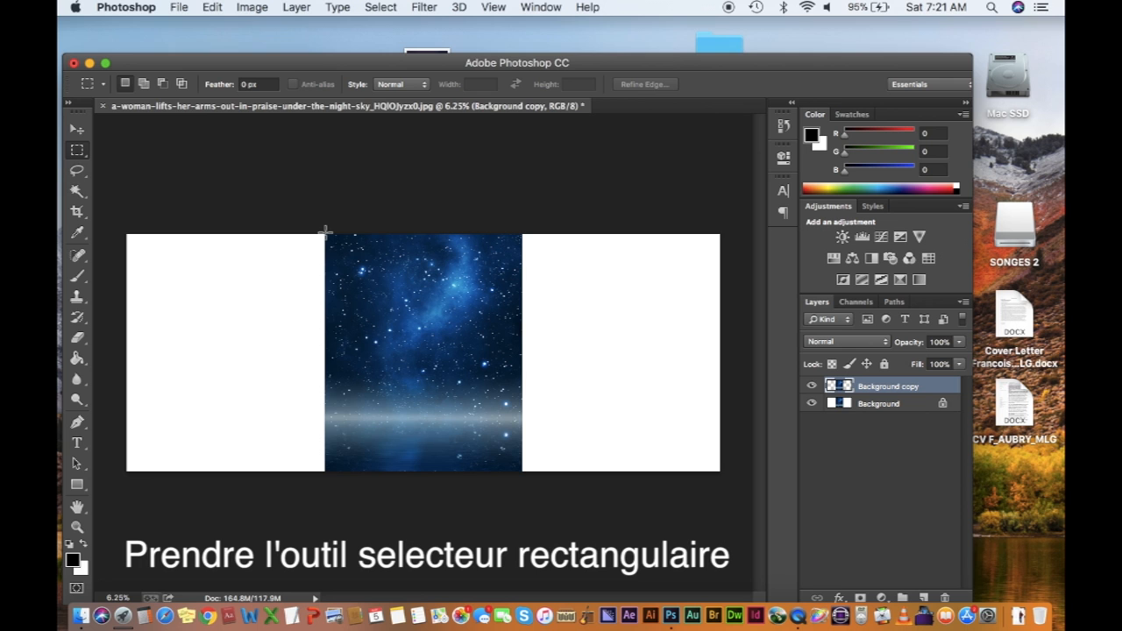
pyautogui.moveTo(324, 233); pyautogui.dragTo(521, 499)
pyautogui.moveTo(447, 347); pyautogui.dragTo(446, 347)
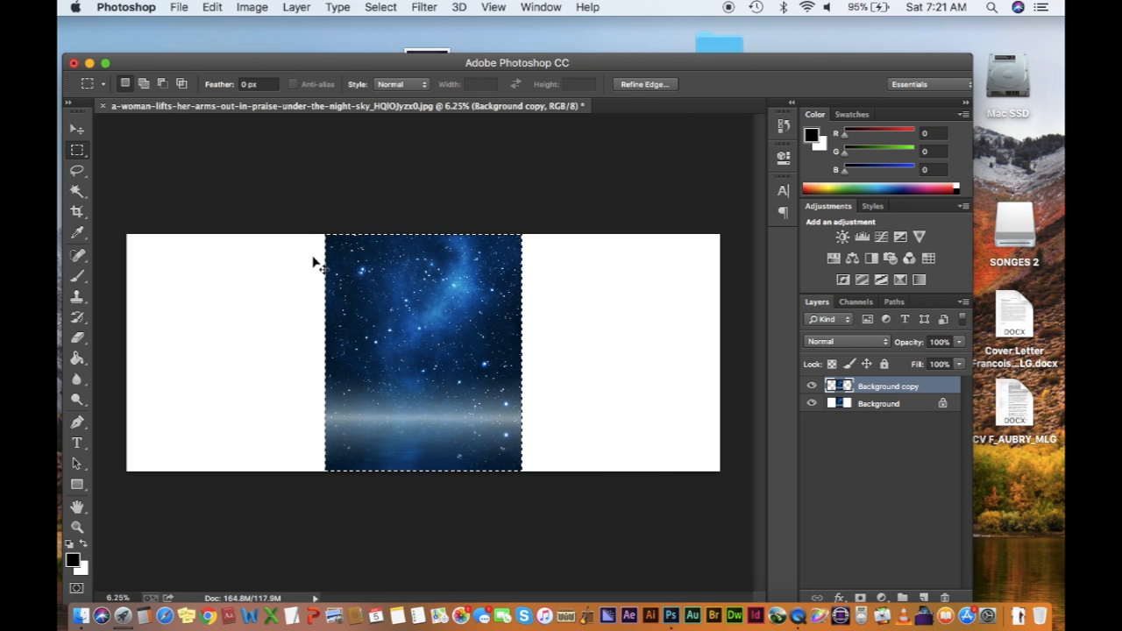
# Step: Paste two copies of the selected image as new layers and move them over the blank canvas right and left of the original
pyautogui.press('super+c')
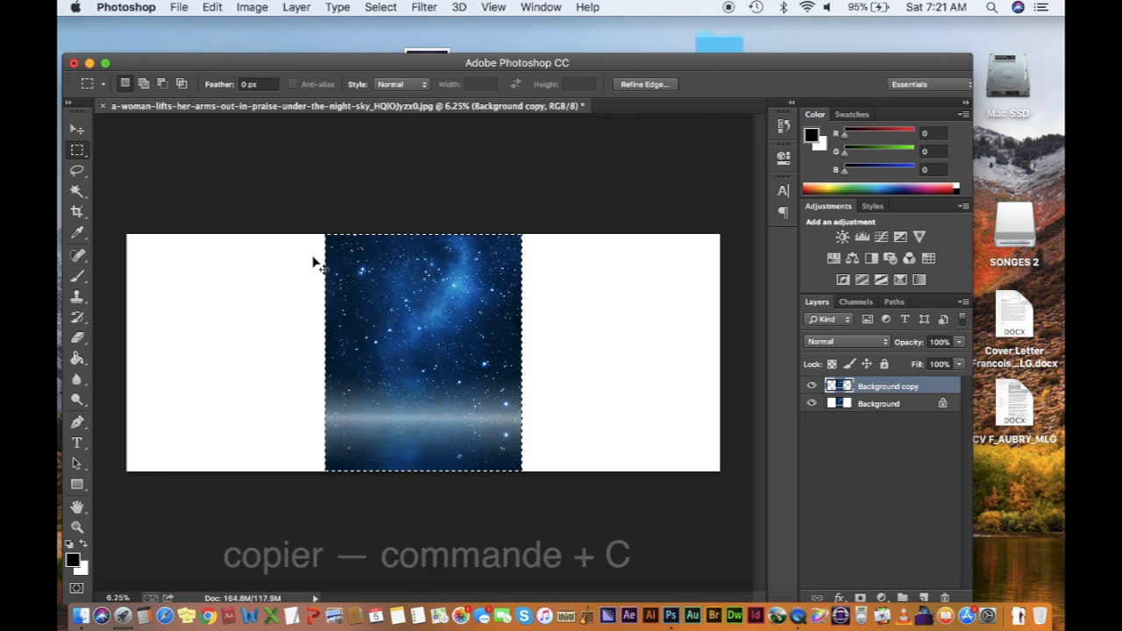
pyautogui.press('super+v')
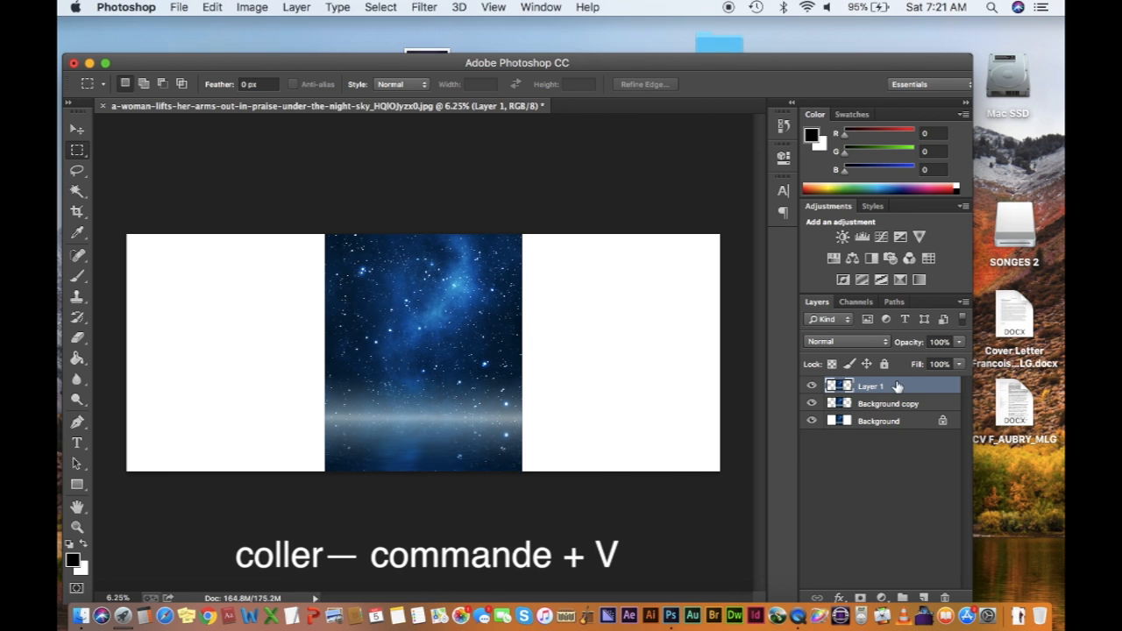
pyautogui.click(76, 129)
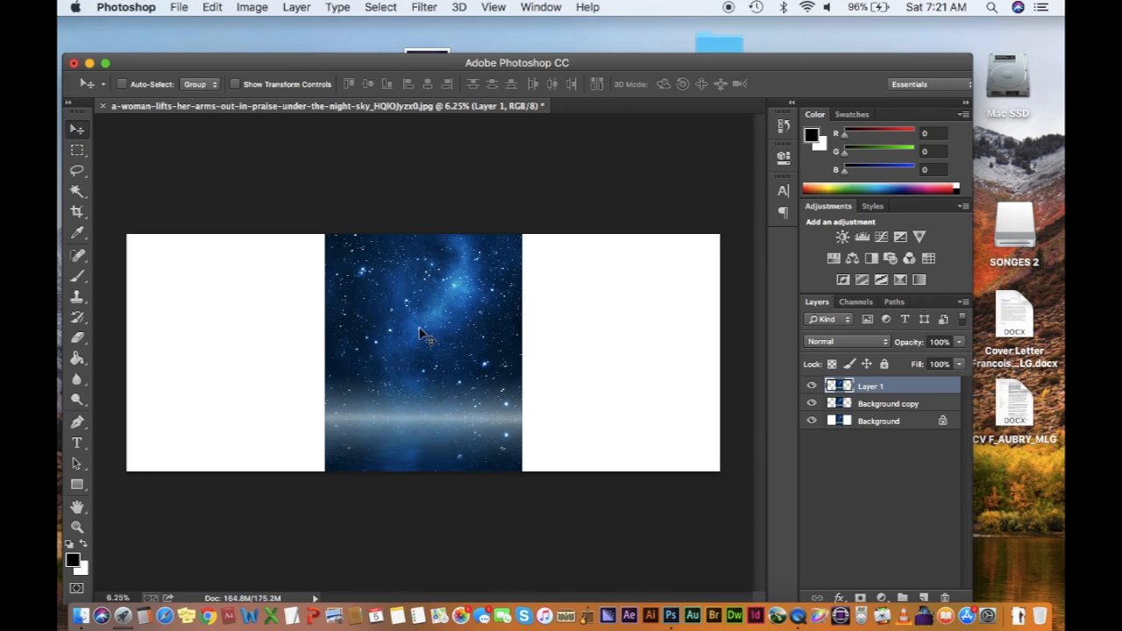
pyautogui.moveTo(420, 333); pyautogui.dragTo(614, 334)
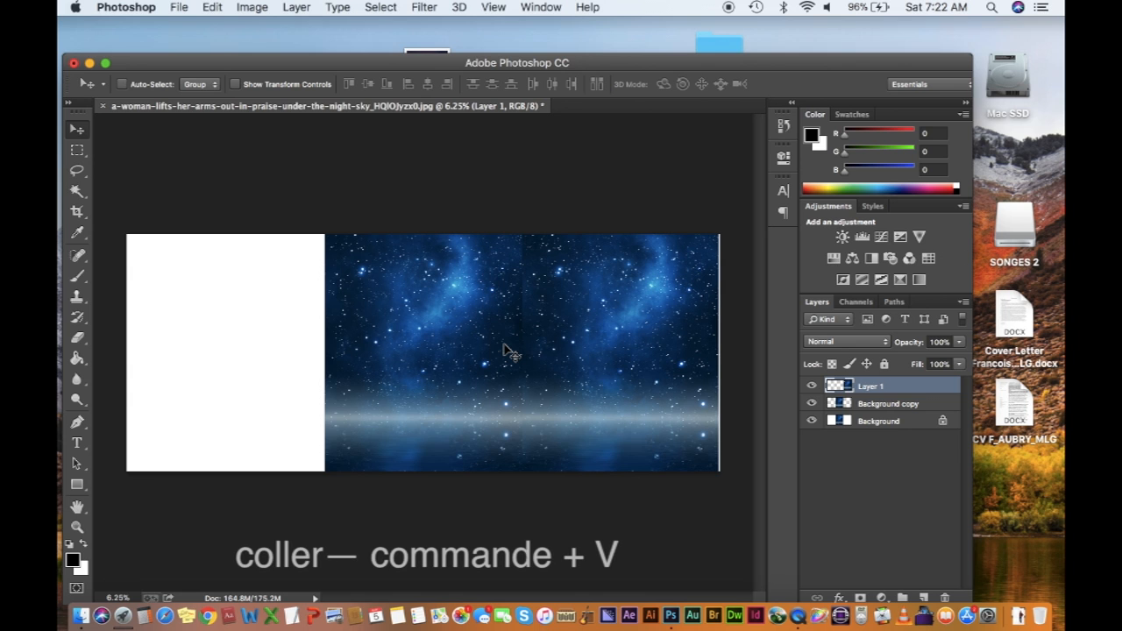
pyautogui.press('super+v')
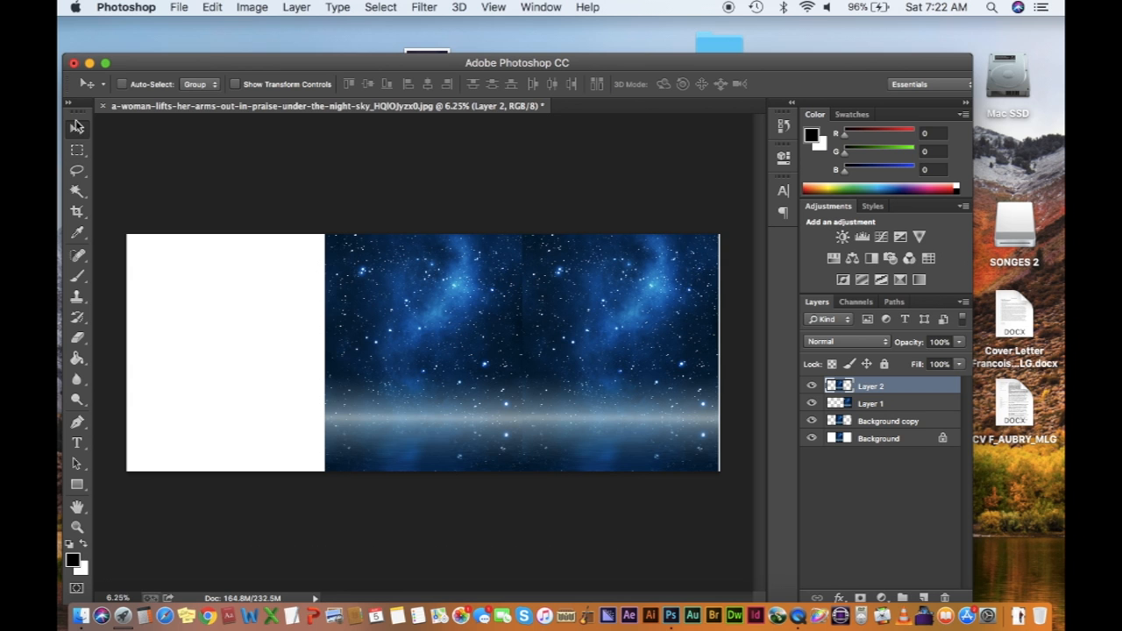
pyautogui.moveTo(406, 322); pyautogui.dragTo(210, 318)
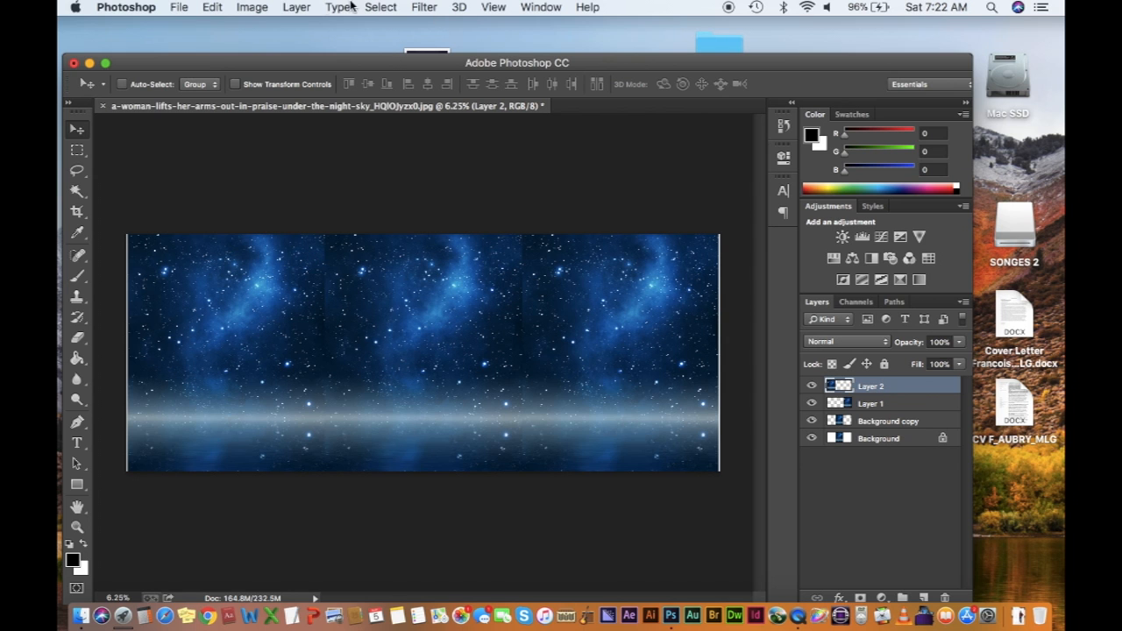
# Step: Flip the left-hand copy of the image horizontally so it mirrors the centre image
pyautogui.click(213, 7)
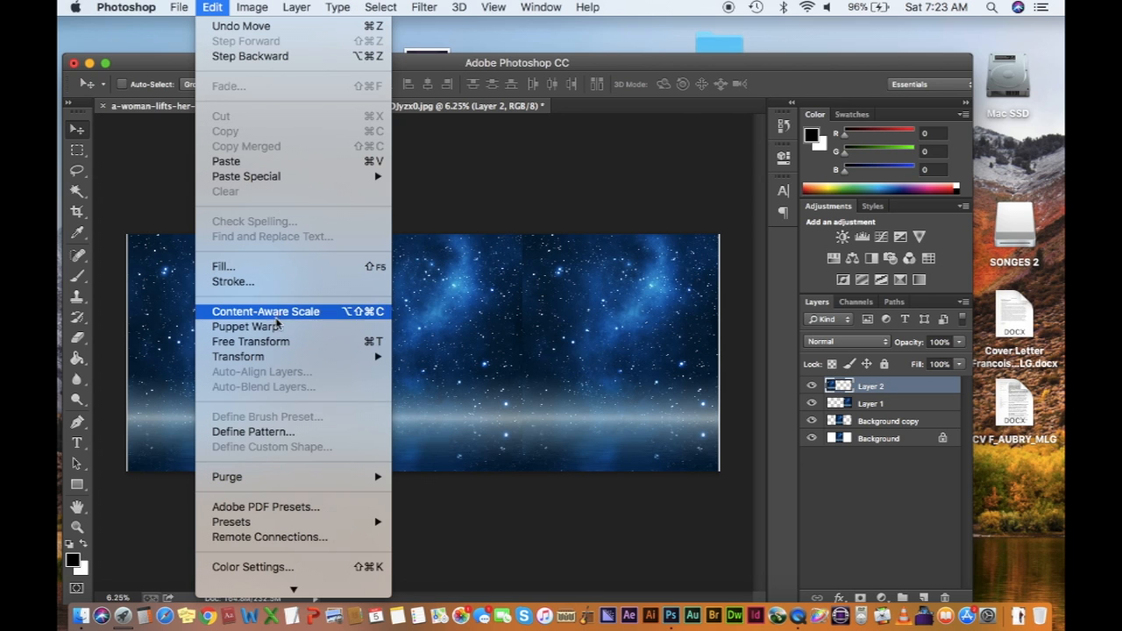
pyautogui.moveTo(266, 365)
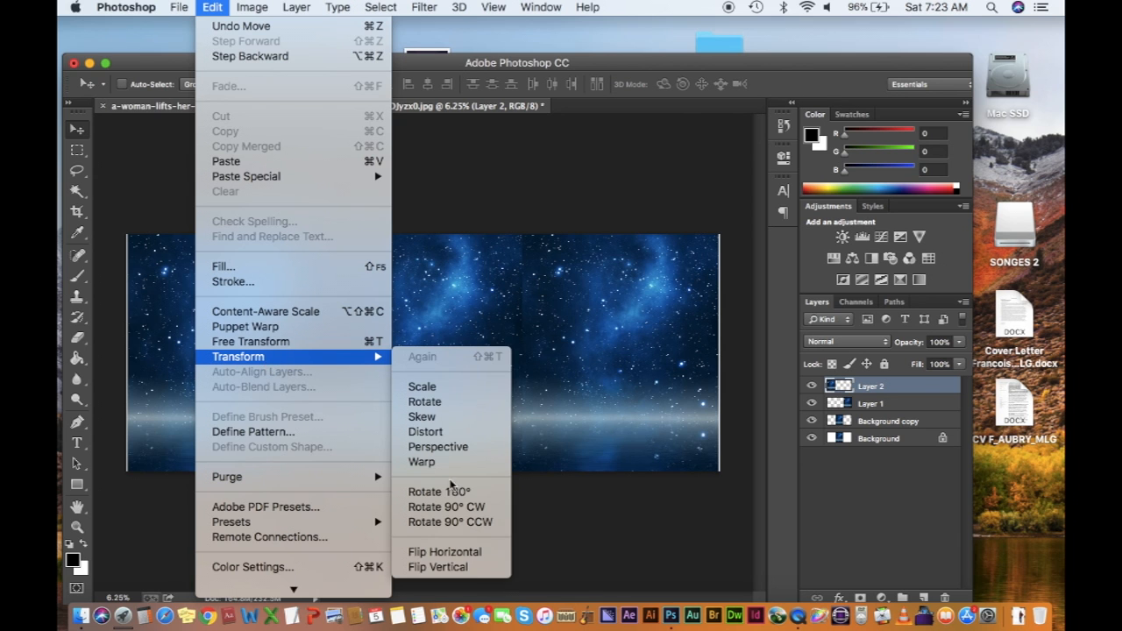
pyautogui.click(450, 553)
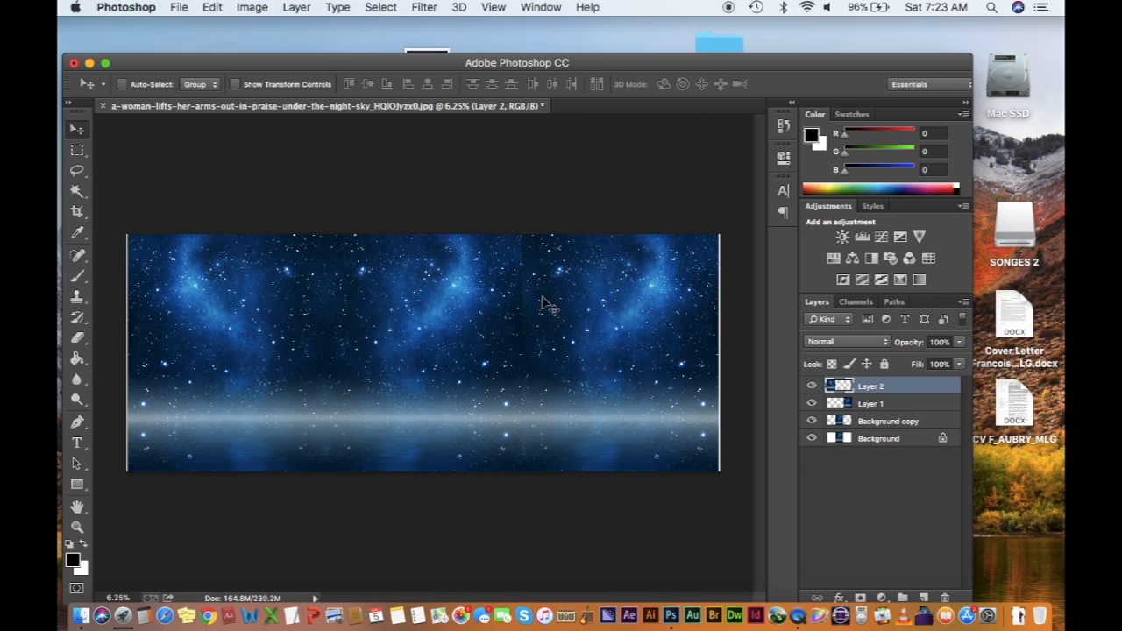
# Step: Select Layer 1 and flip this right-hand copy of the image horizontally
pyautogui.click(903, 405)
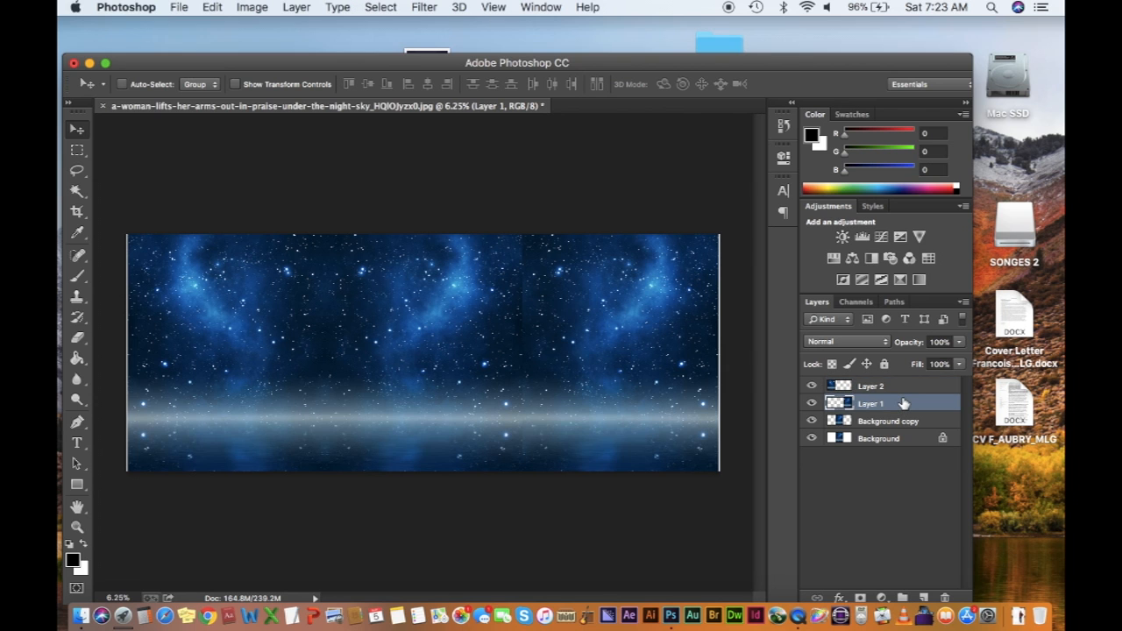
pyautogui.click(219, 8)
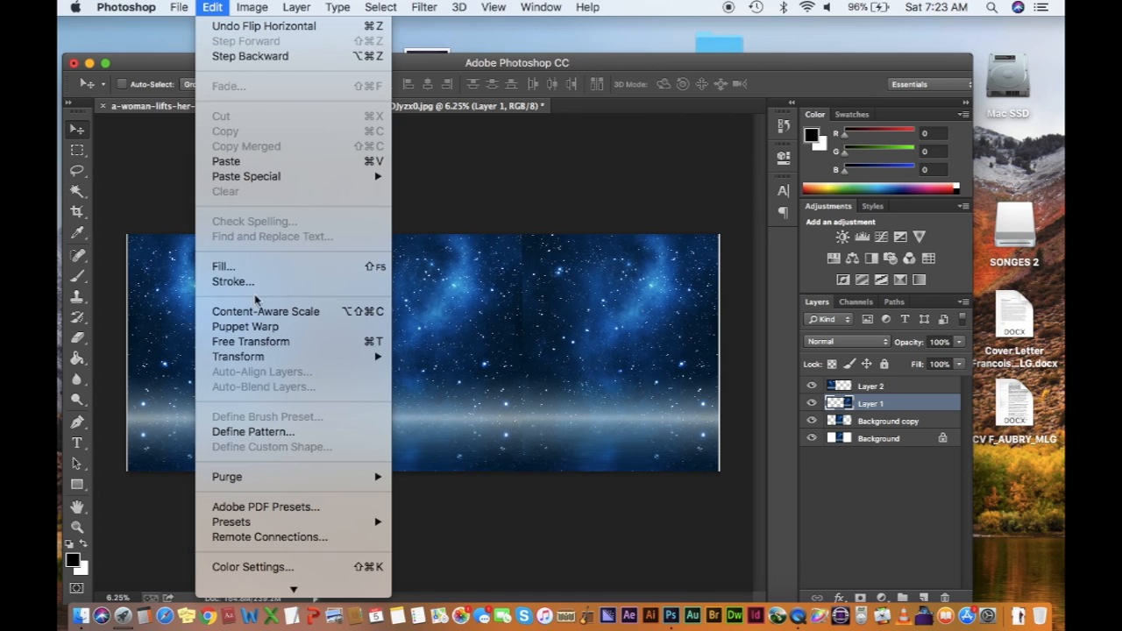
pyautogui.moveTo(256, 360)
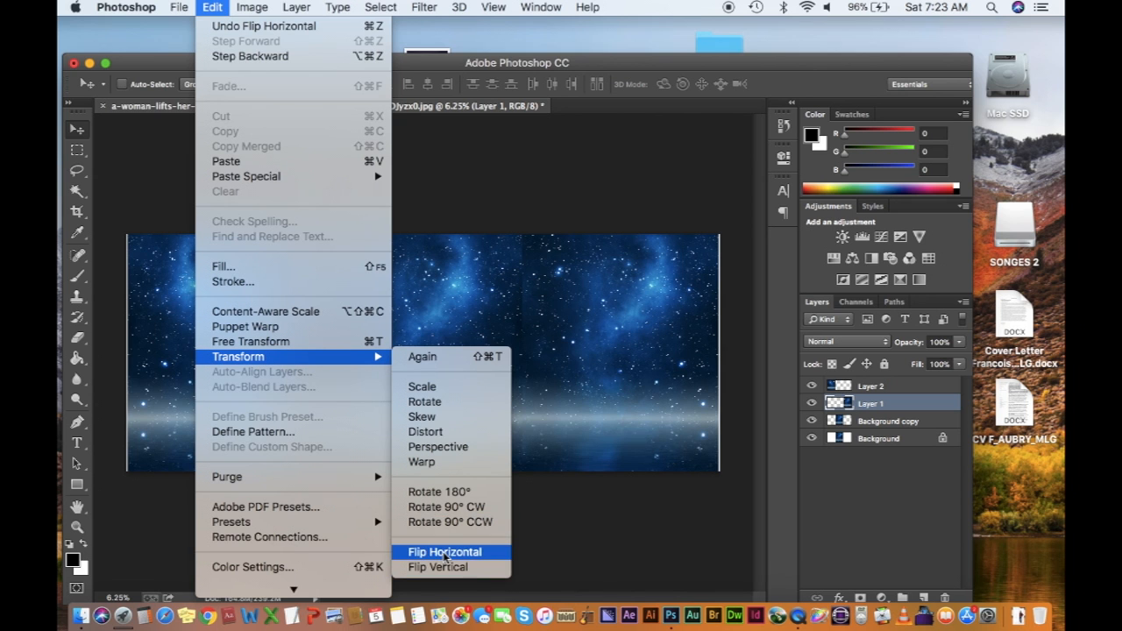
pyautogui.click(445, 552)
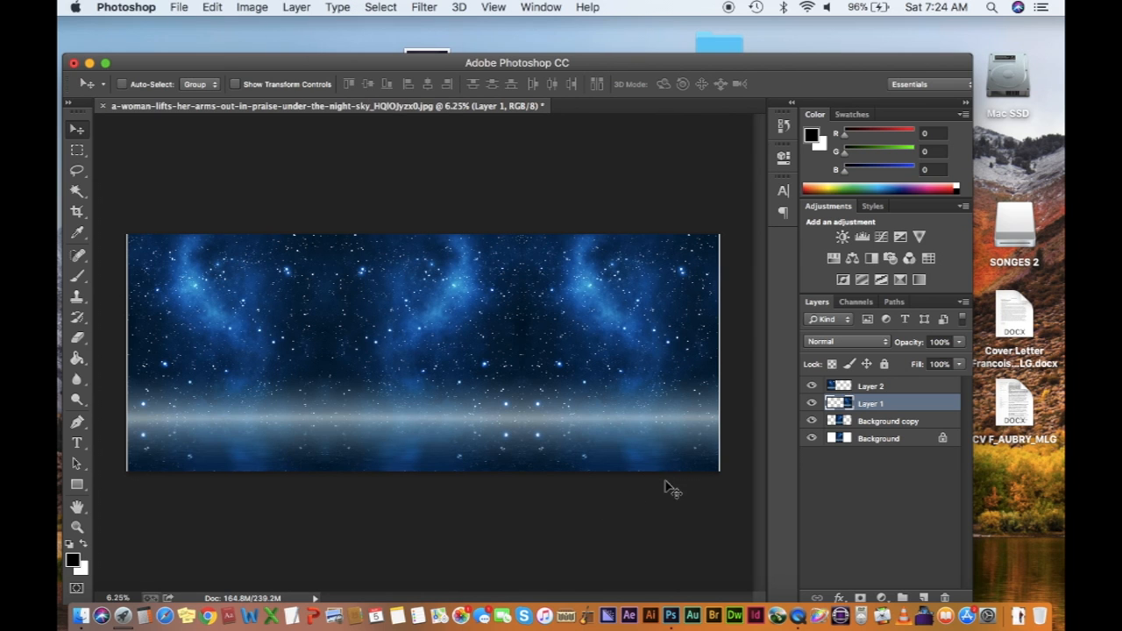
# Step: Flatten all layers of the panorama into a single background
pyautogui.click(296, 7)
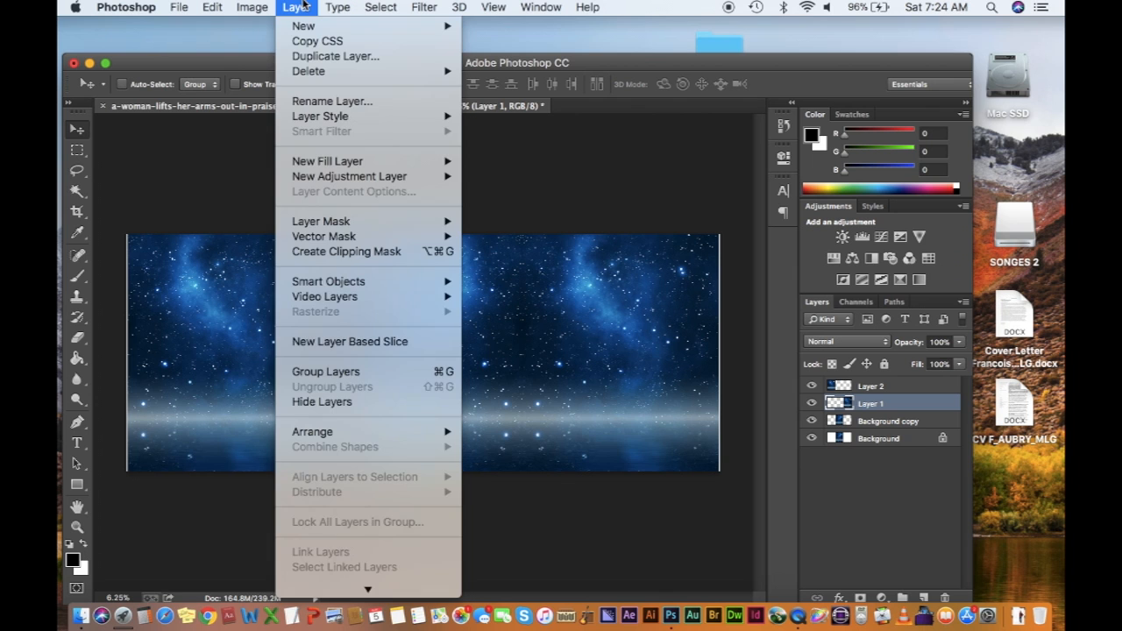
pyautogui.moveTo(351, 593)
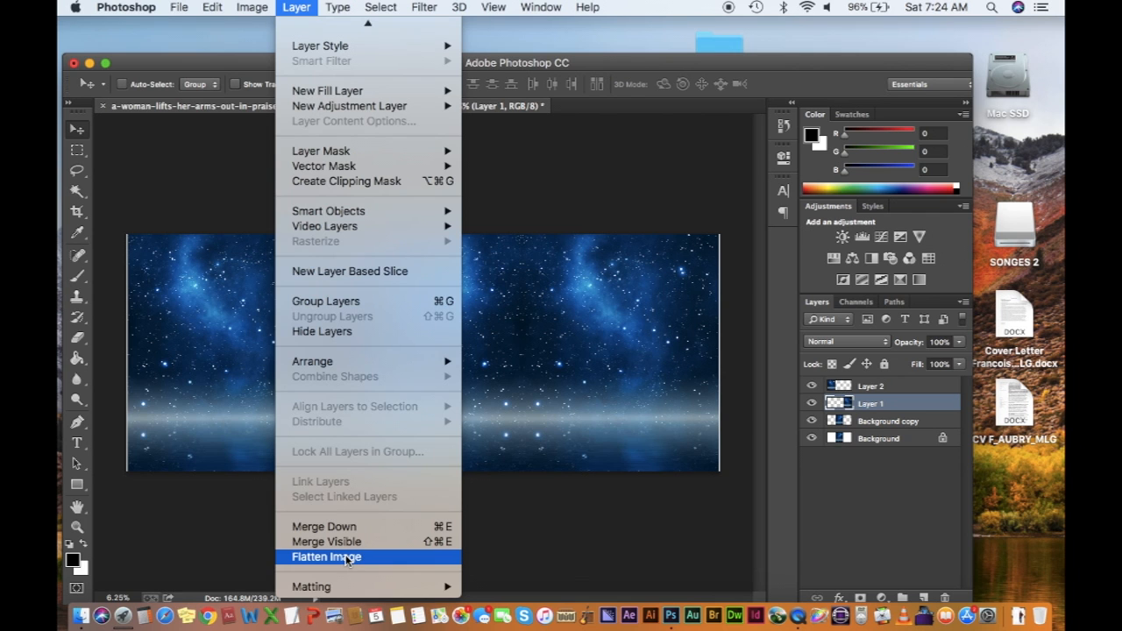
pyautogui.click(348, 558)
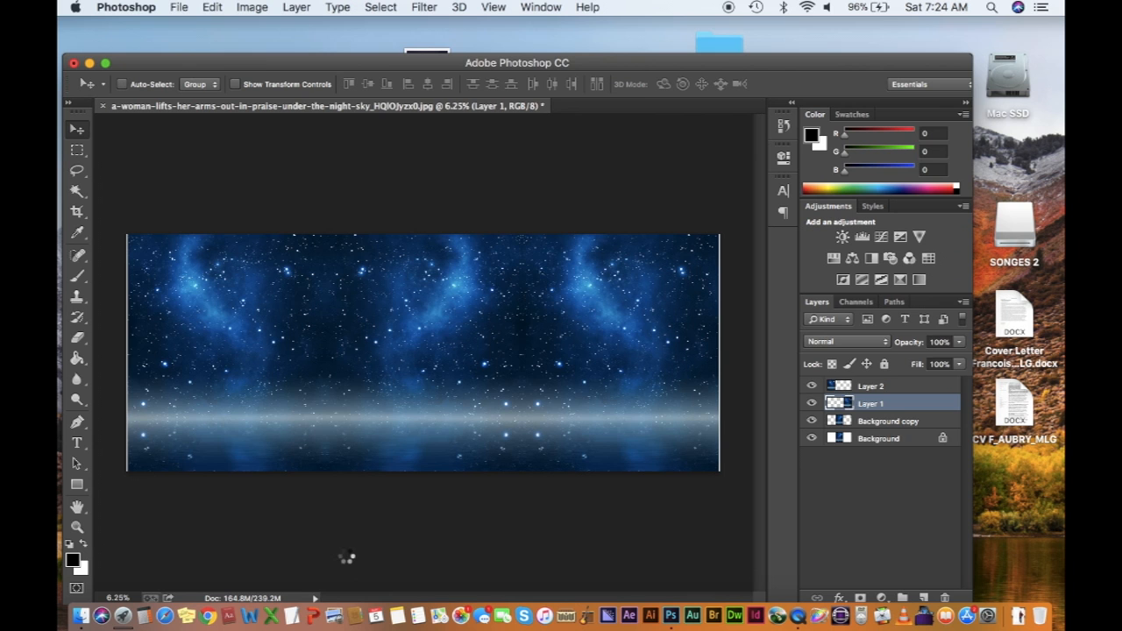
# Step: Save the panorama as the JPEG file Ciel nocturnes.jpg in the Songes folder with Maximum quality 12
pyautogui.click(424, 7)
pyautogui.moveTo(178, 5)
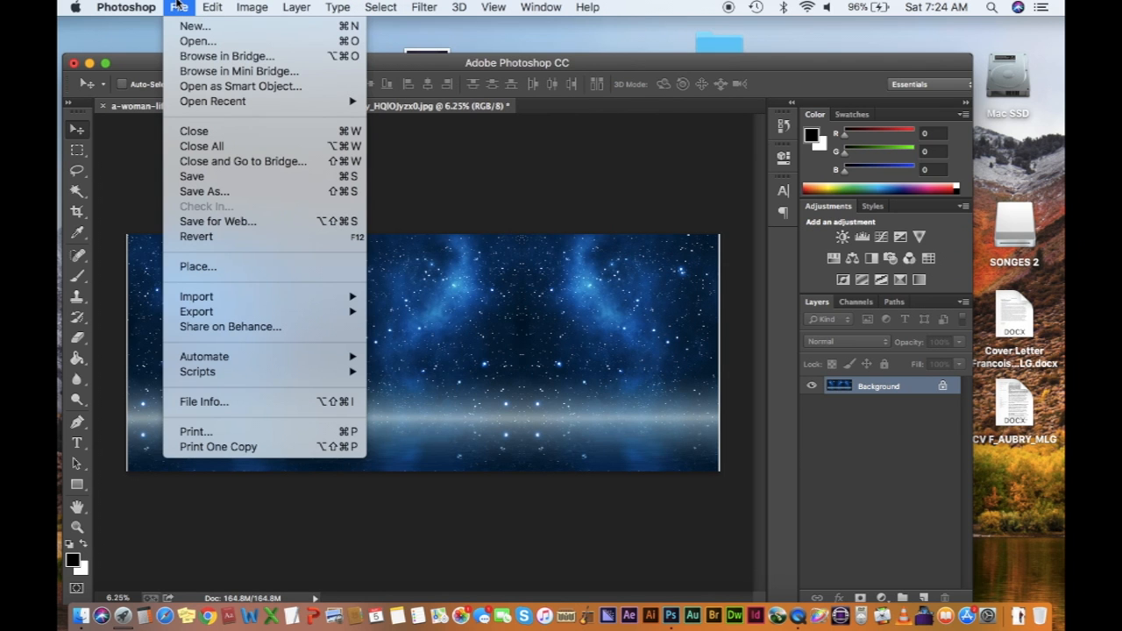
pyautogui.click(195, 191)
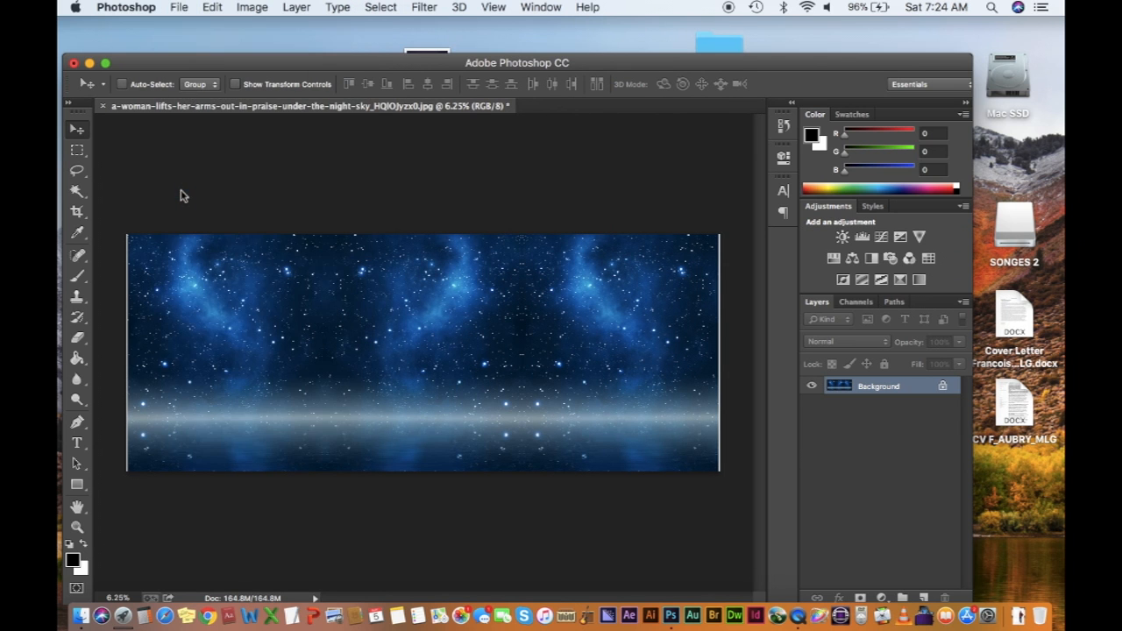
pyautogui.moveTo(649, 132); pyautogui.dragTo(417, 132)
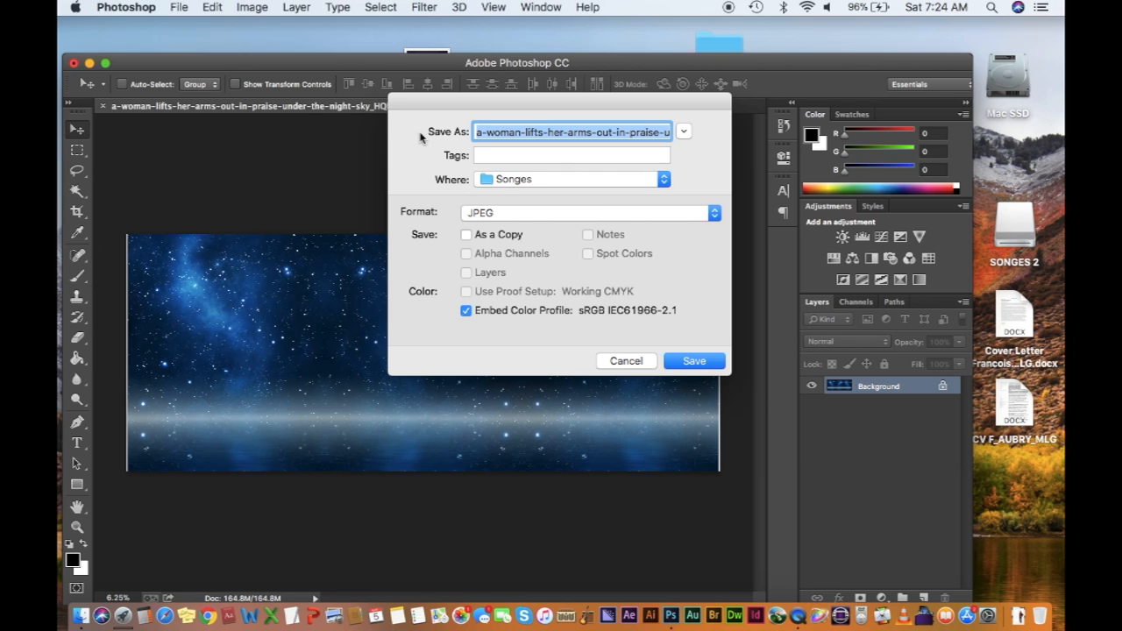
pyautogui.write('Ciel')
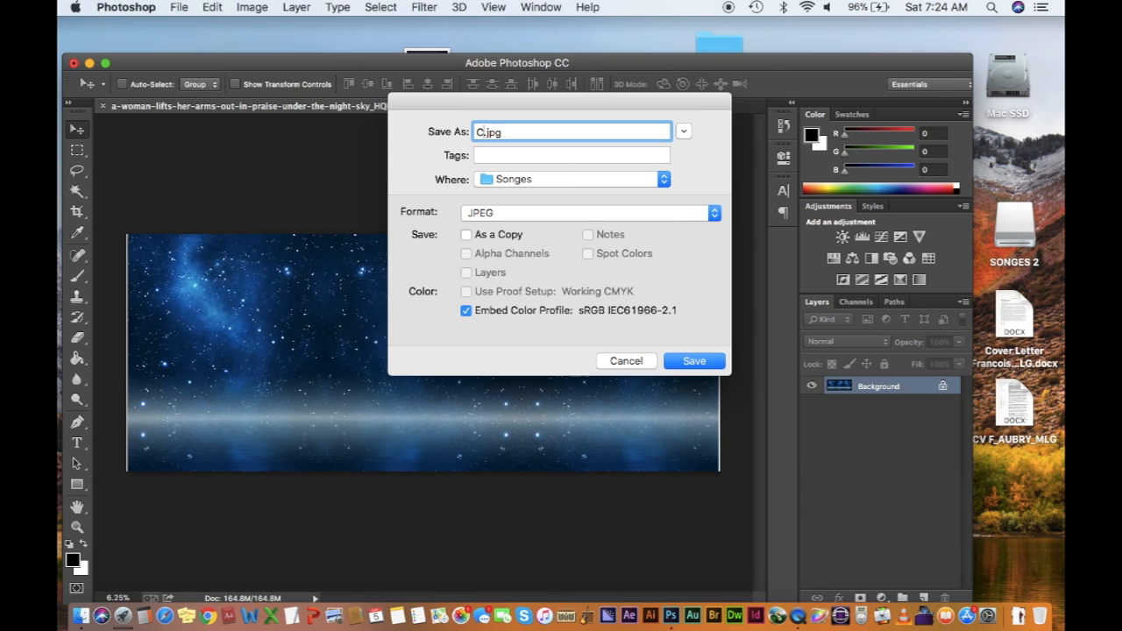
pyautogui.click(693, 362)
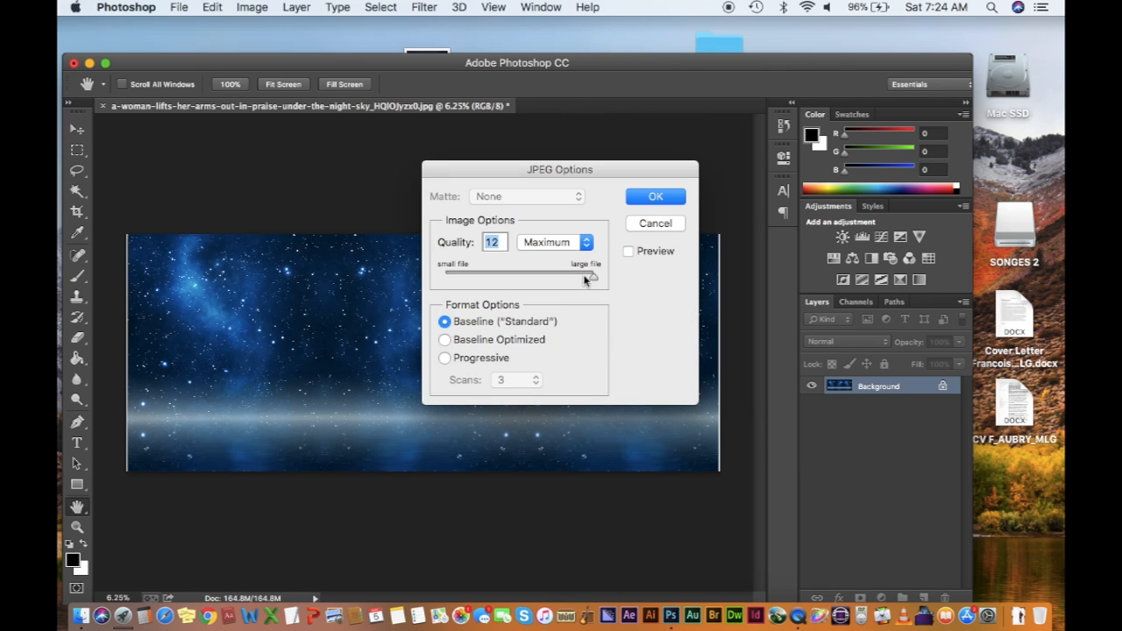
pyautogui.click(656, 197)
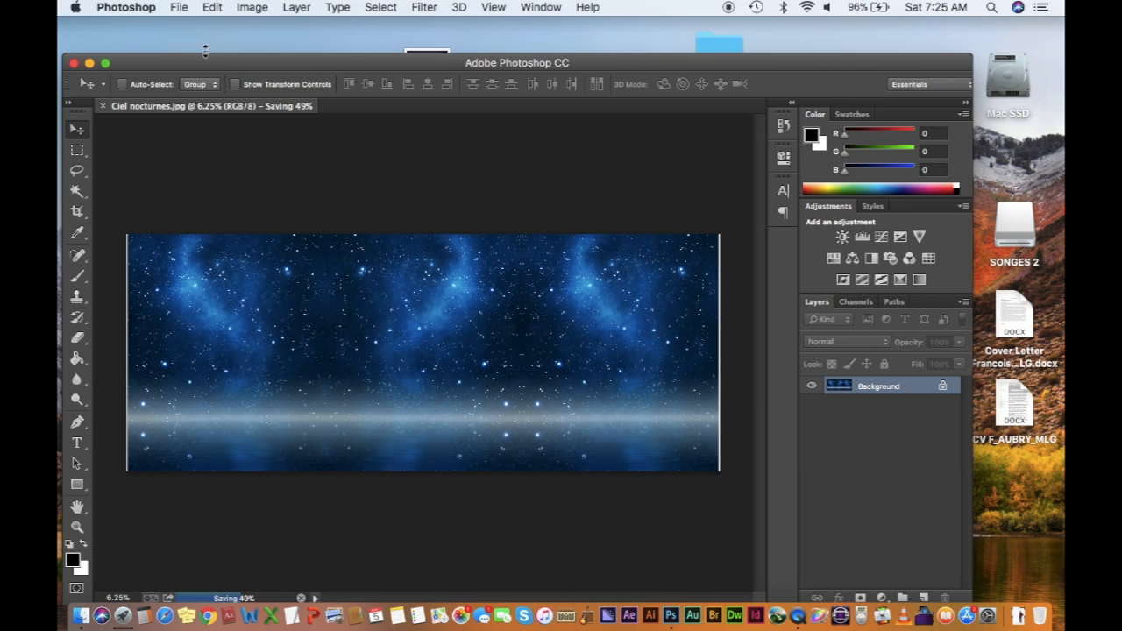
pyautogui.click(798, 614)
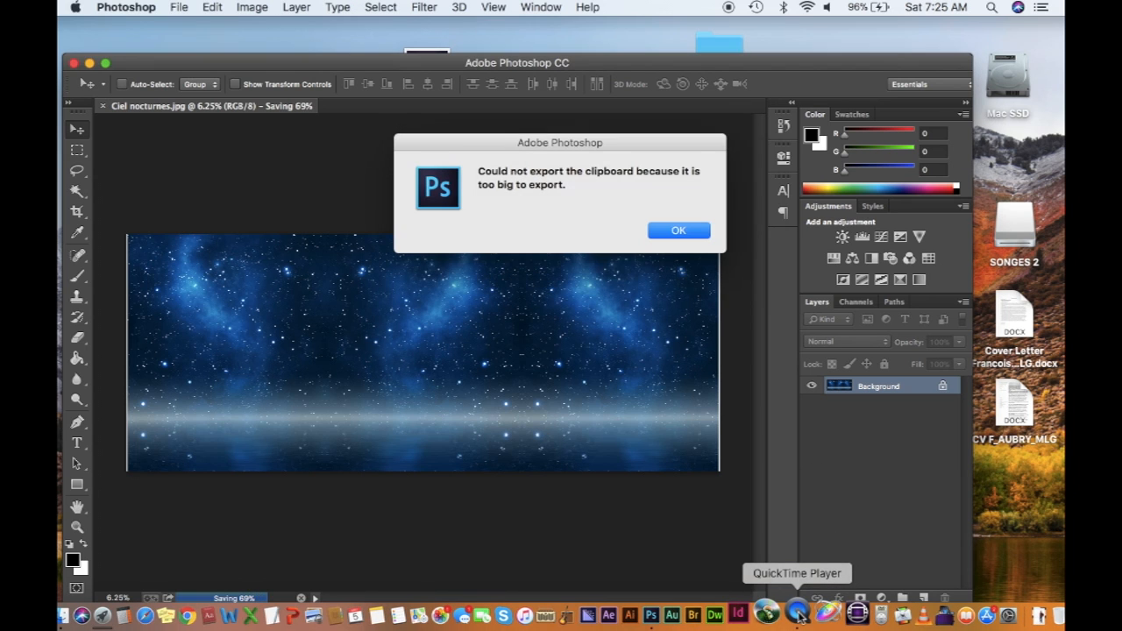